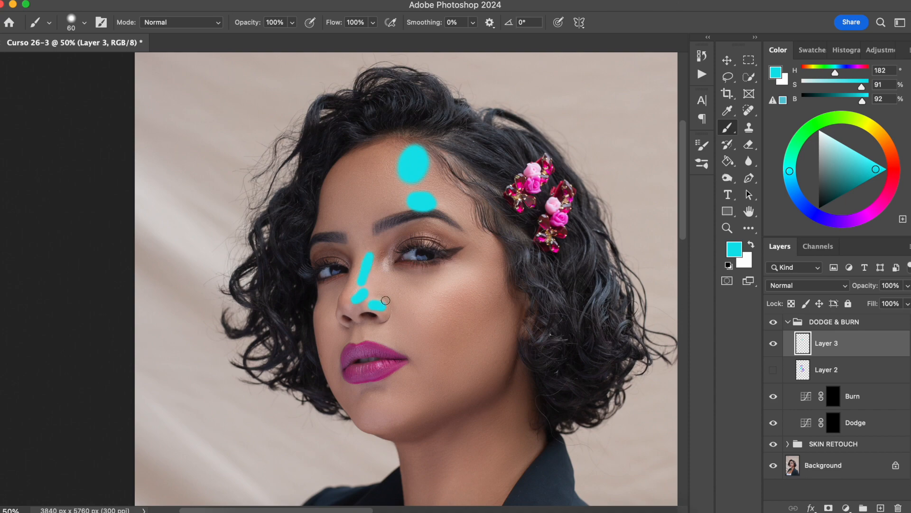
left_click(773, 343)
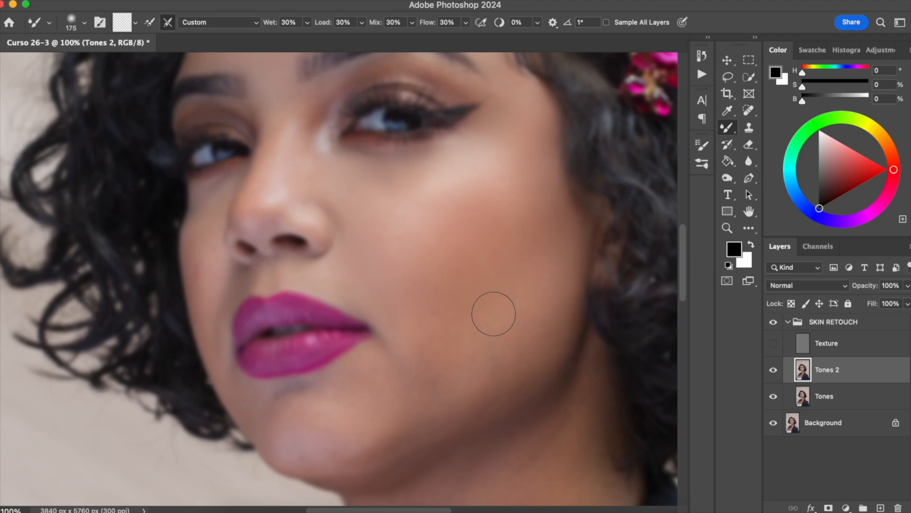
key("super+minus")
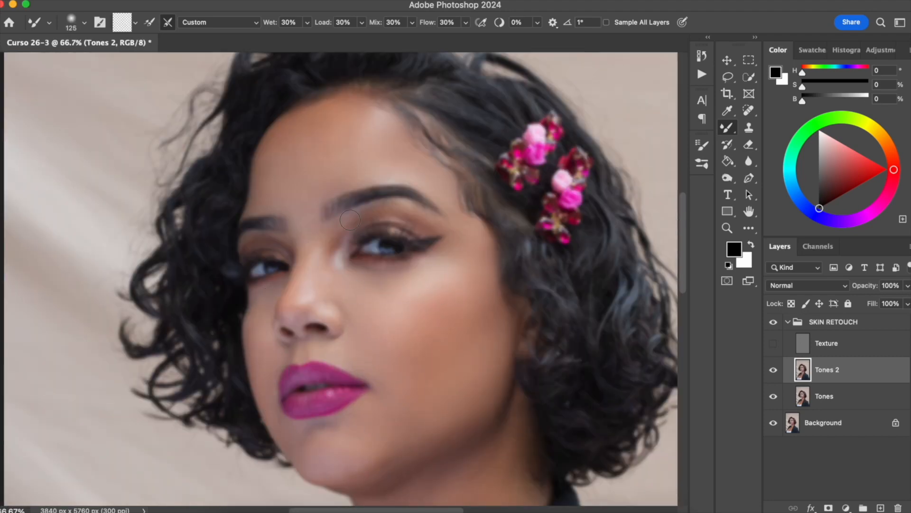
key("super+minus")
scroll(326, 266, "down", 5)
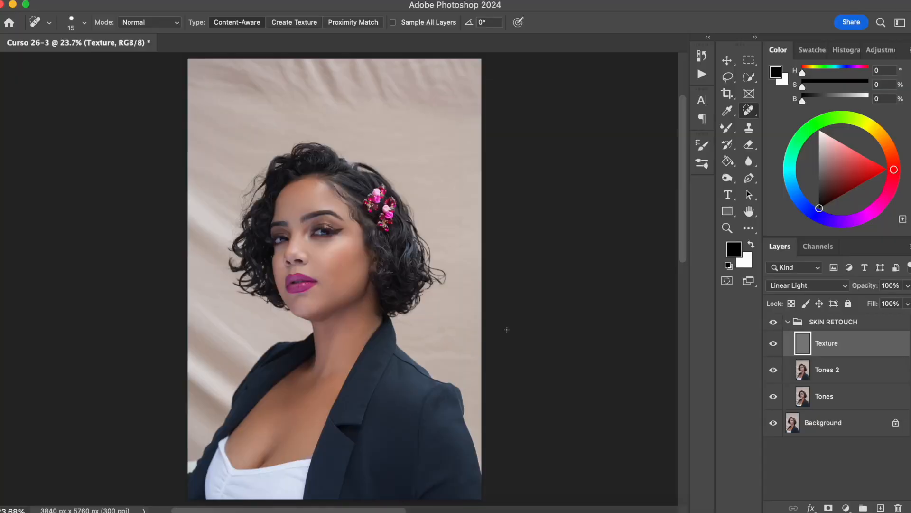
Compare the portrait's skin before and after retouching by toggling the SKIN RETOUCH group's visibility at 100% zoom.
key("super+plus")
key("super+plus")
key("super+plus")
key("super+plus")
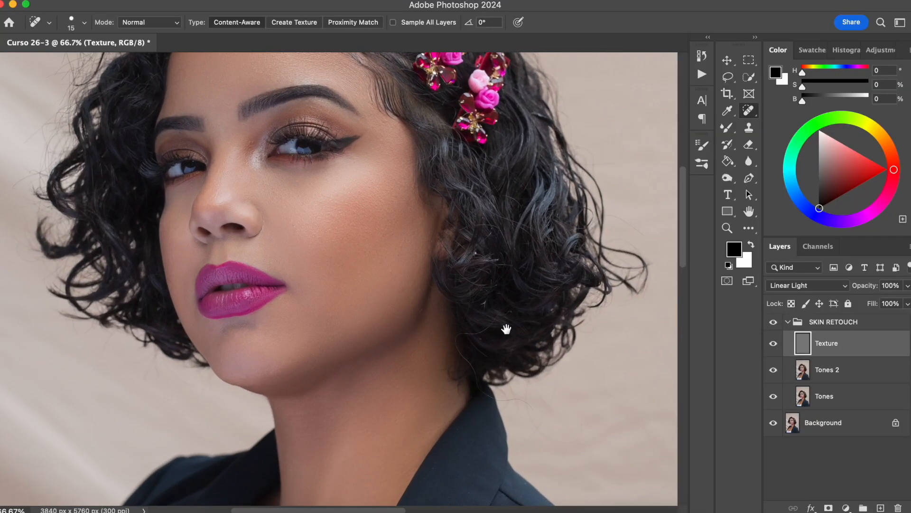
left_click_drag(345, 281, 356, 357)
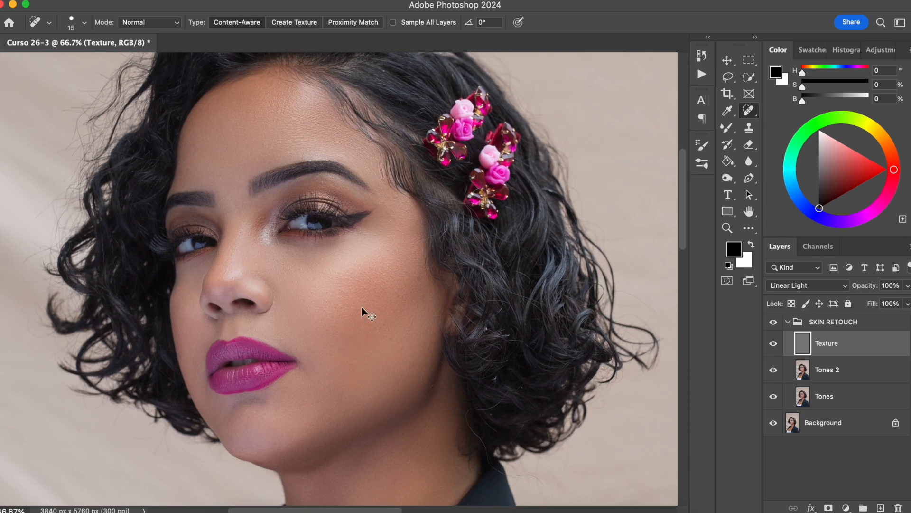
key("super+plus")
left_click(773, 321)
left_click(774, 322)
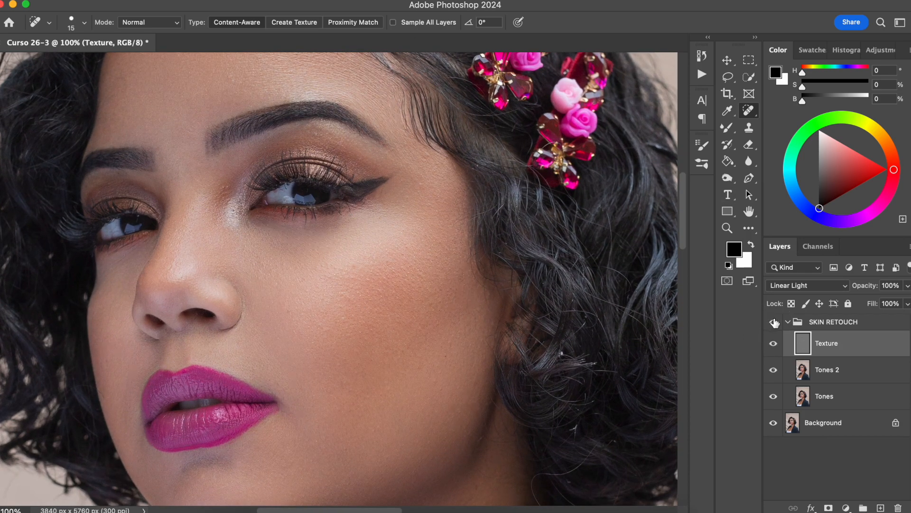
left_click(773, 322)
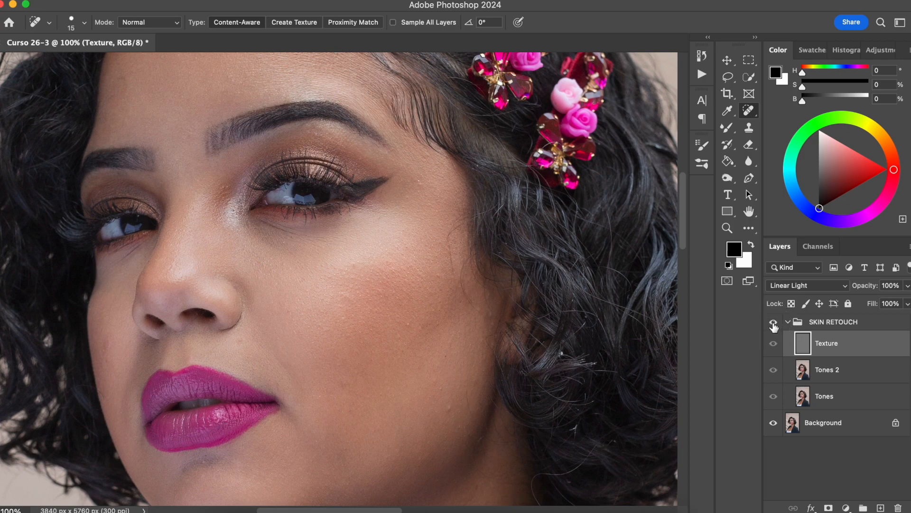
left_click(773, 323)
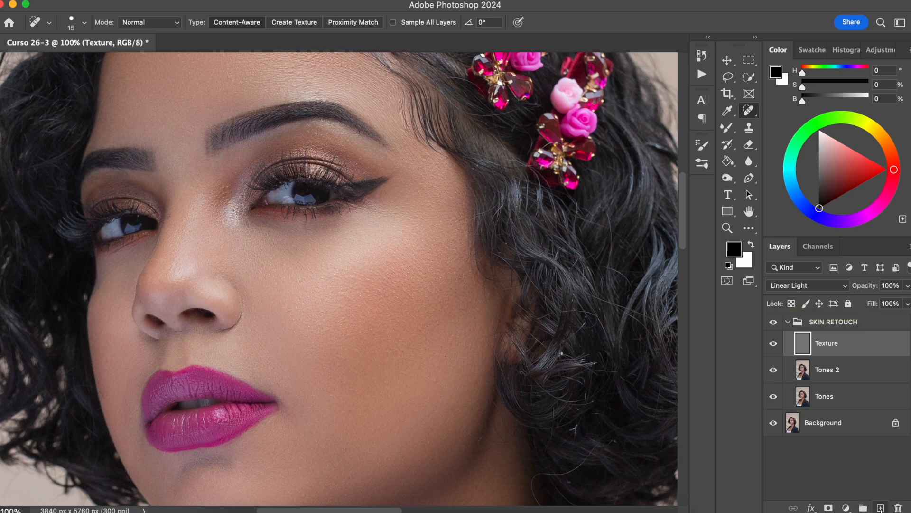
Add a new layer above the Texture layer and fill it with 50% Gray.
left_click(880, 507)
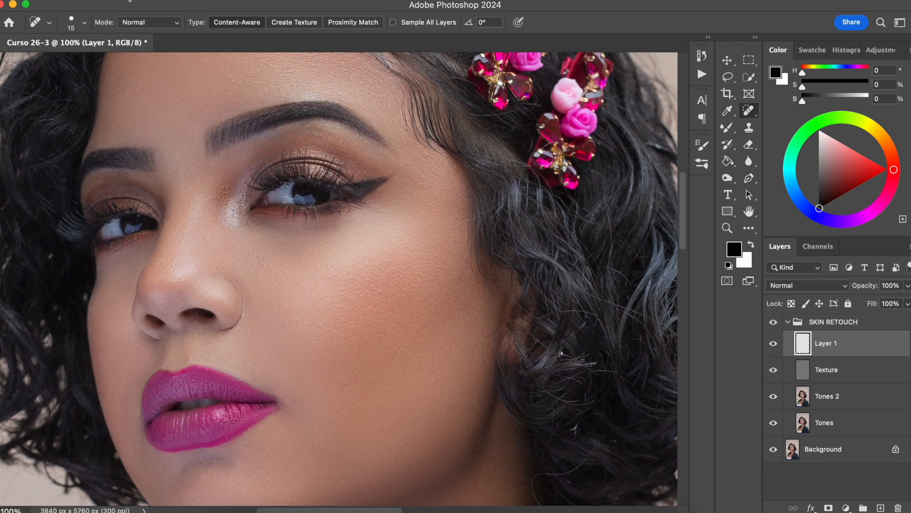
left_click(145, 0)
left_click(179, 186)
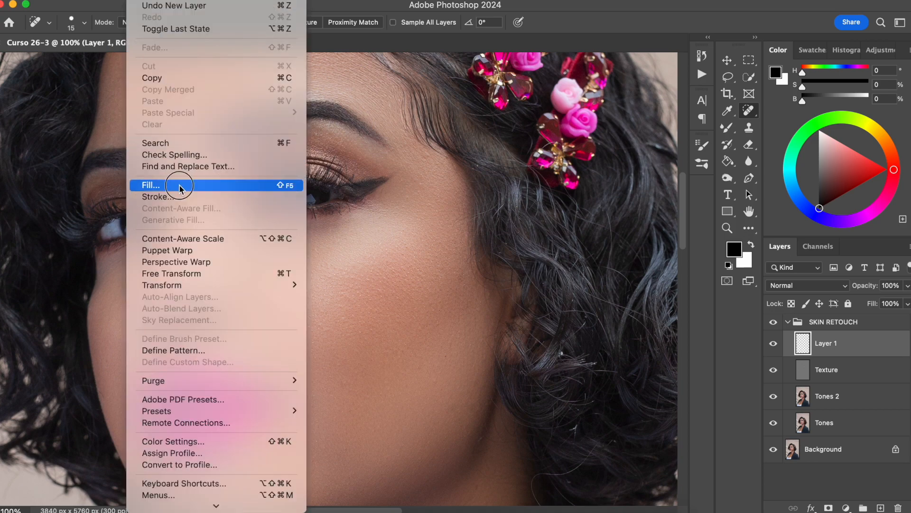
left_click(451, 184)
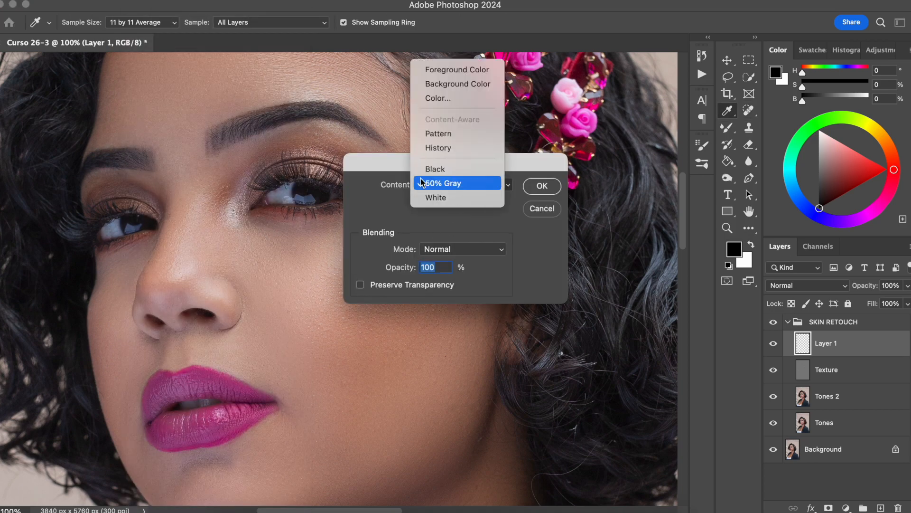
left_click(458, 184)
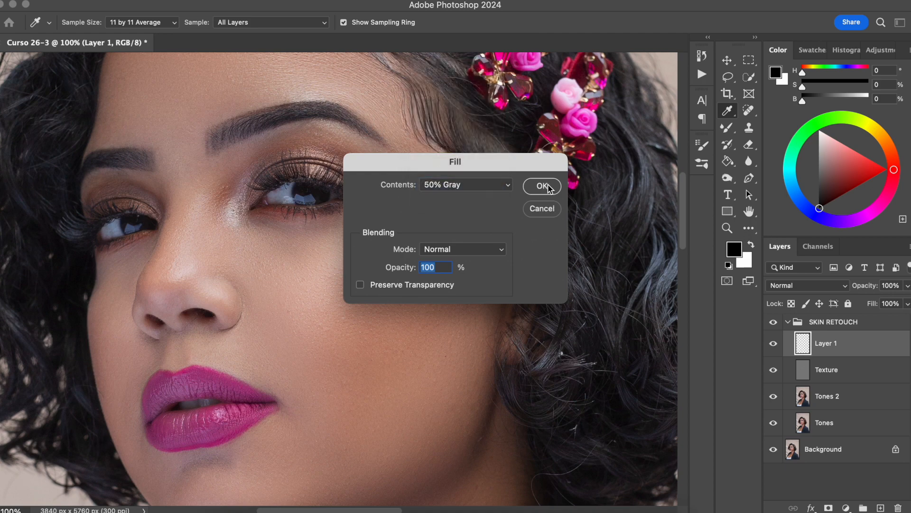
left_click(542, 186)
Convert the gray-filled layer to a smart object.
key("j")
right_click(848, 349)
key("Escape")
right_click(851, 350)
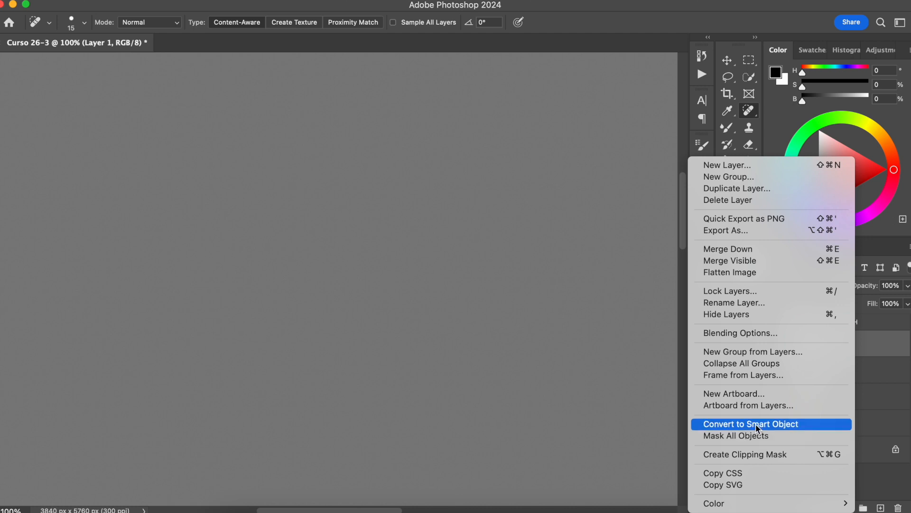
left_click(785, 423)
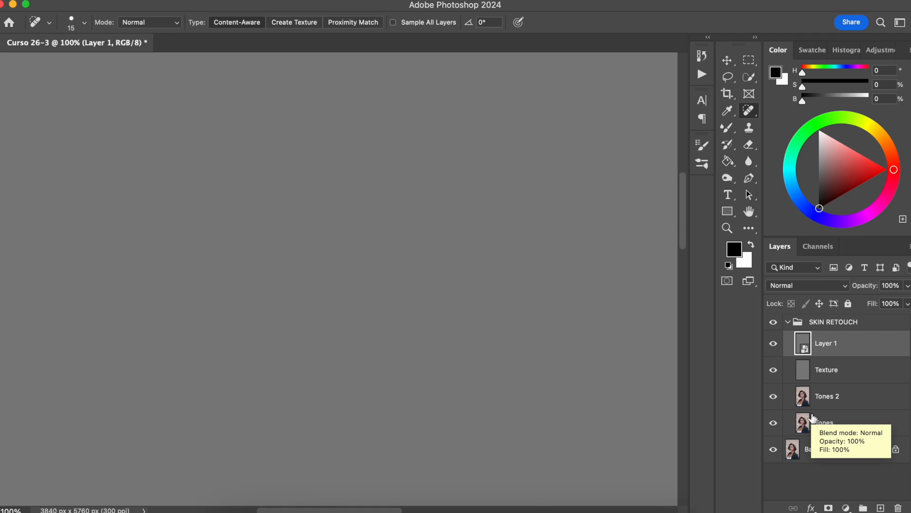
Open the Filter Gallery for the gray smart object and choose the Texturizer filter with the Sandstone texture.
key("super+0")
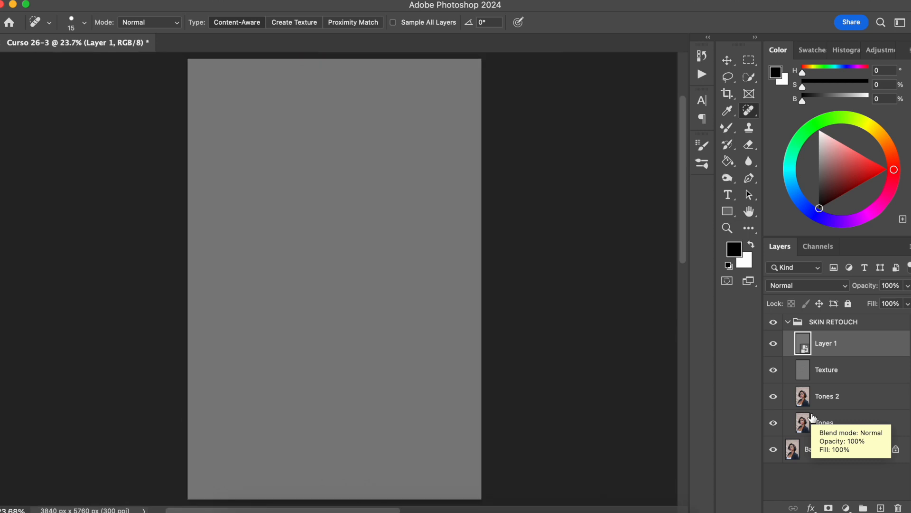
left_click(321, 2)
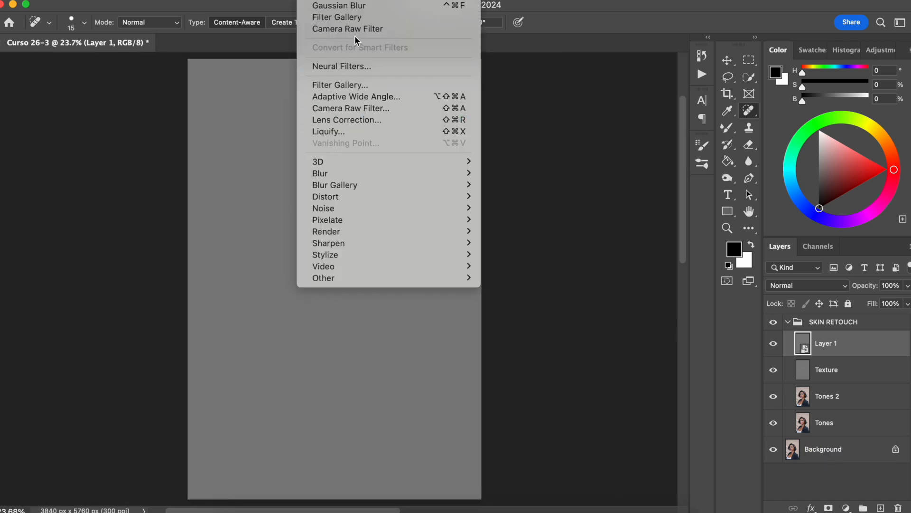
left_click(346, 85)
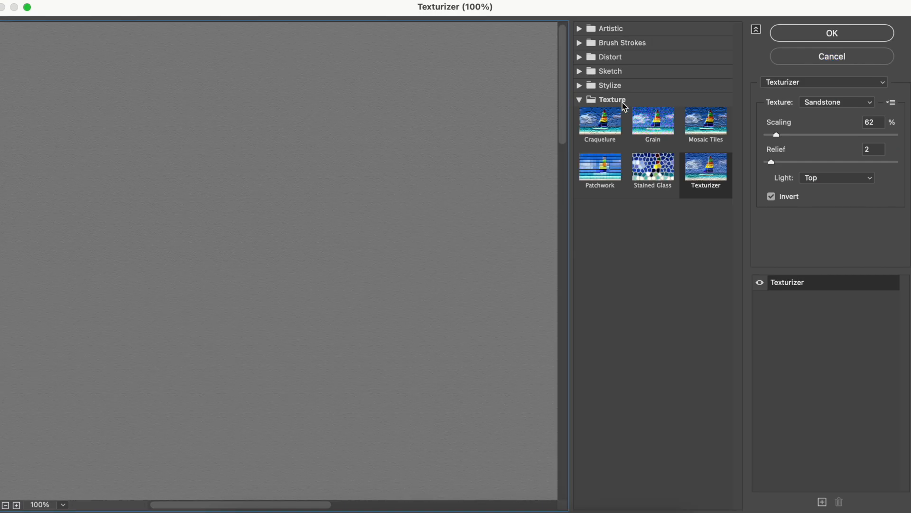
left_click(712, 176)
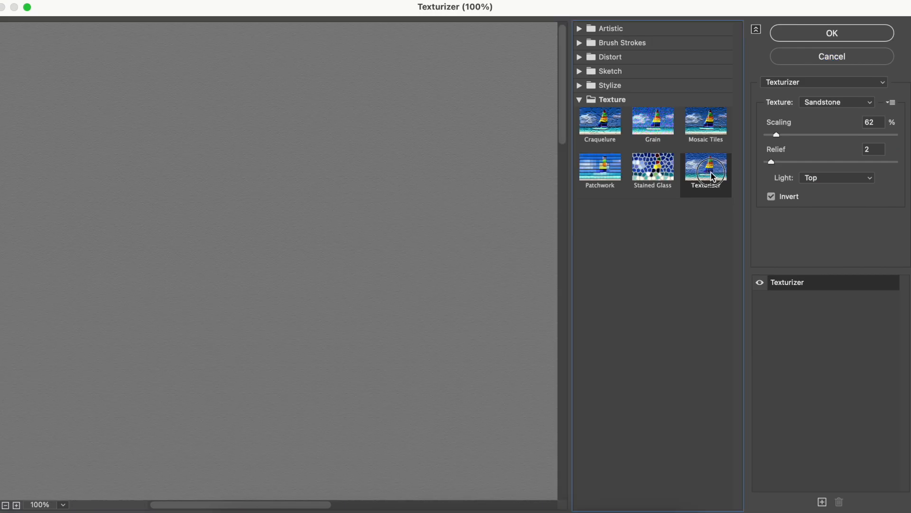
left_click(839, 105)
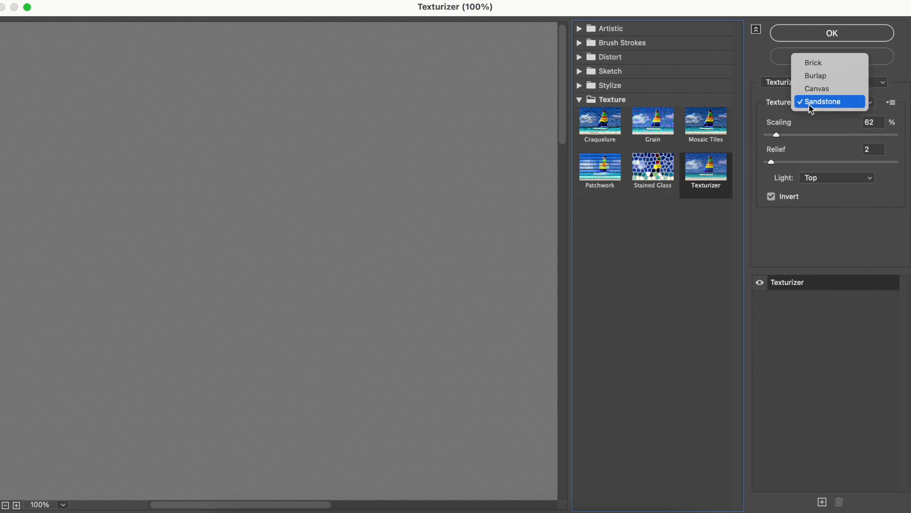
left_click(835, 102)
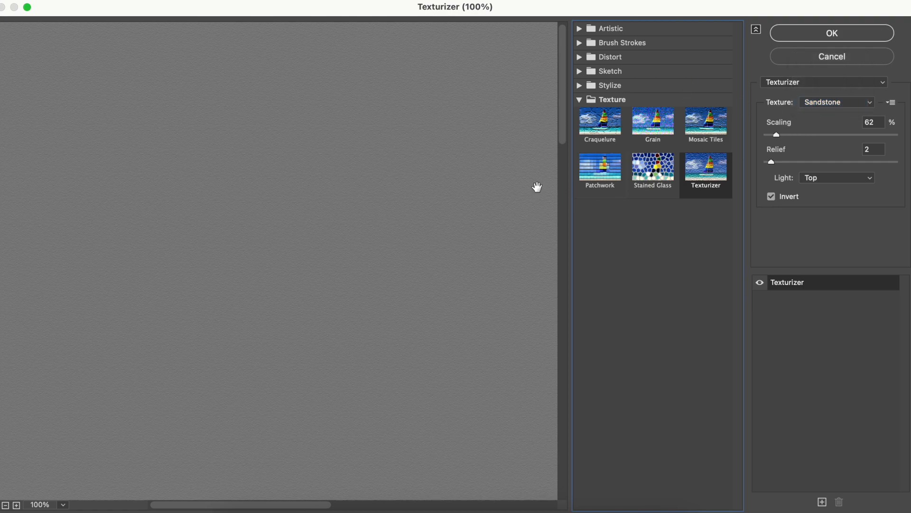
Set the Texturizer's scaling to 181% and its relief to 15.
left_click(836, 136)
left_click(800, 162)
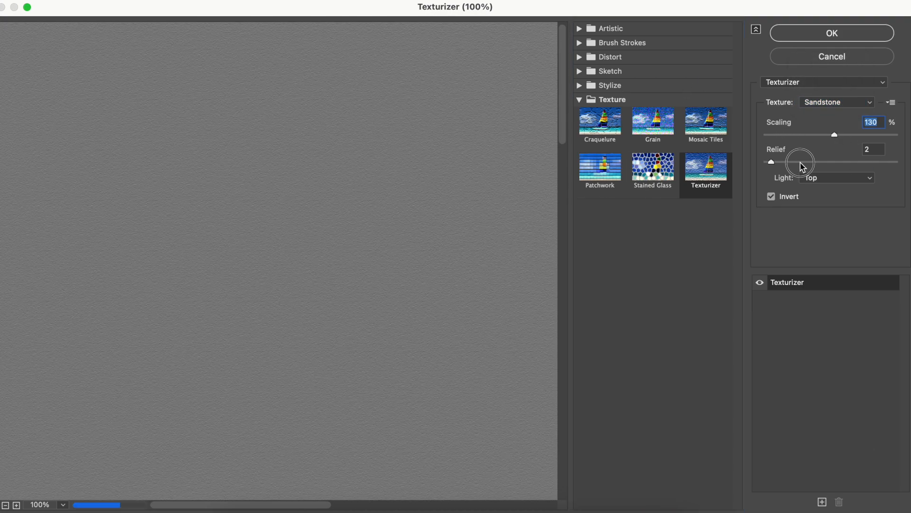
left_click(394, 203)
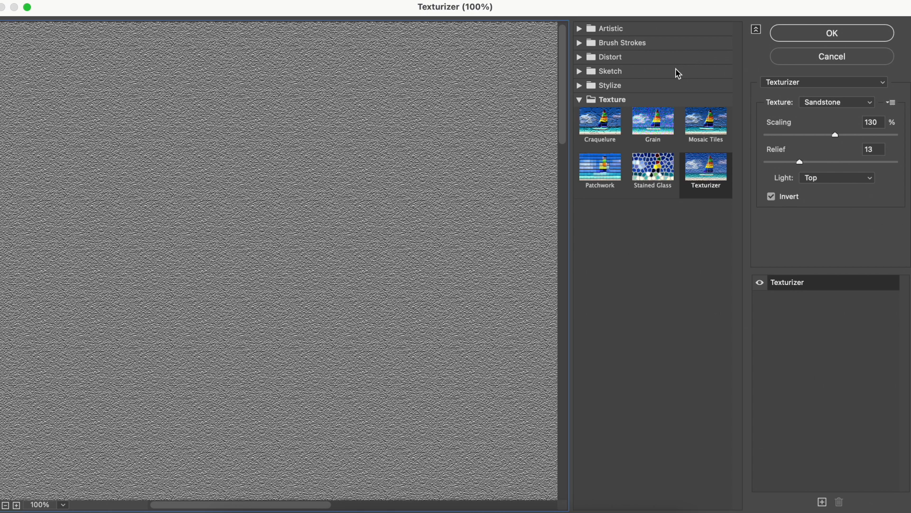
left_click(851, 135)
left_click_drag(852, 135, 871, 135)
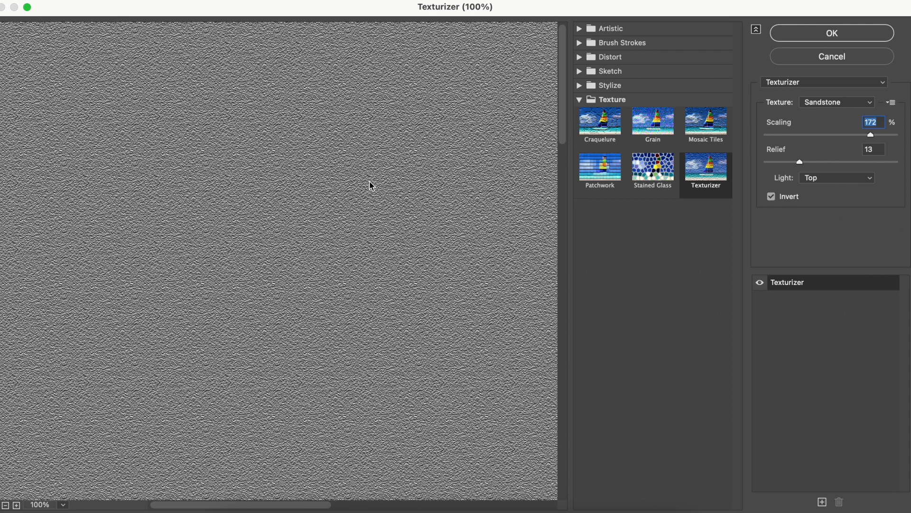
left_click_drag(799, 163, 808, 166)
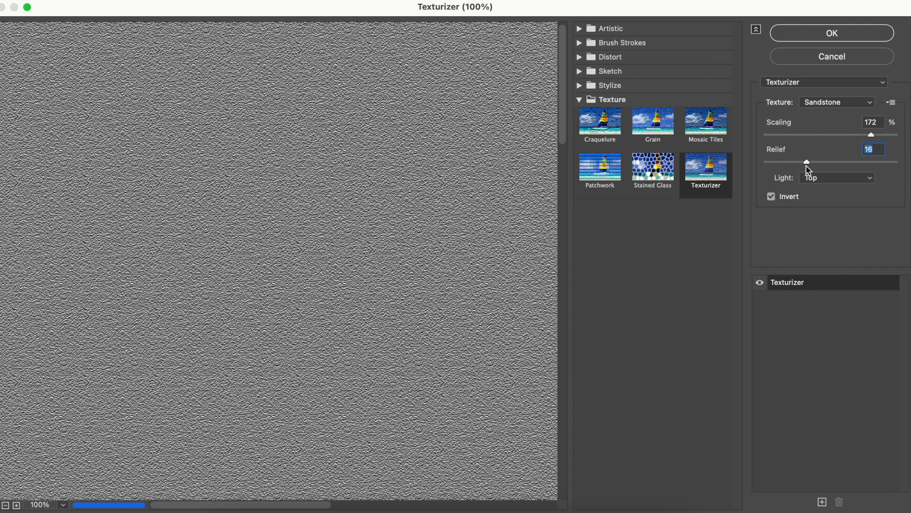
left_click_drag(871, 135, 878, 137)
mouse_move(798, 164)
left_mouse_down()
mouse_move(790, 164)
mouse_move(804, 165)
left_mouse_up()
Set the Texturizer's light direction to Top Left, turn off Invert, and apply the filter.
left_click(832, 178)
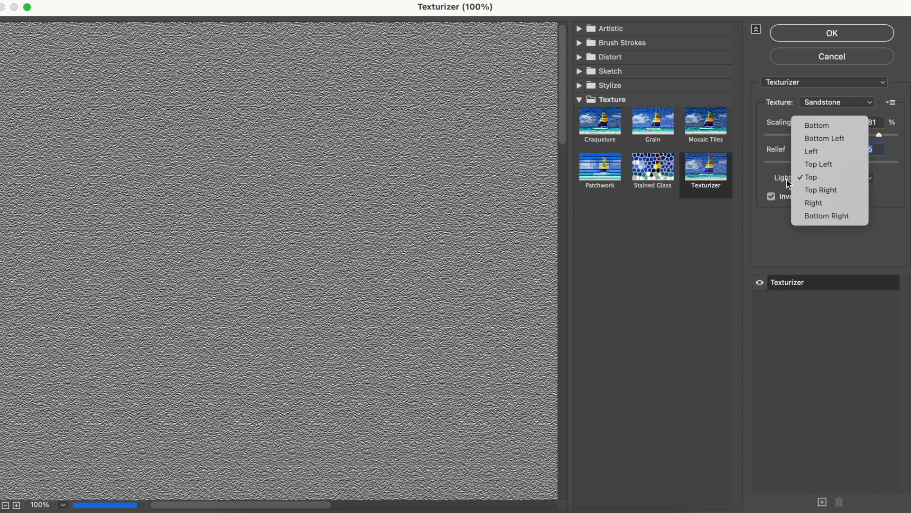
left_click(828, 182)
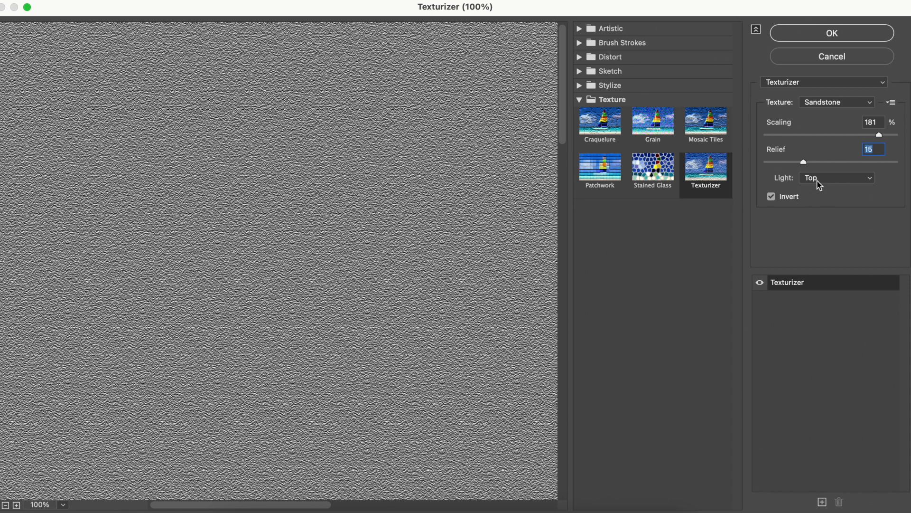
left_click(818, 182)
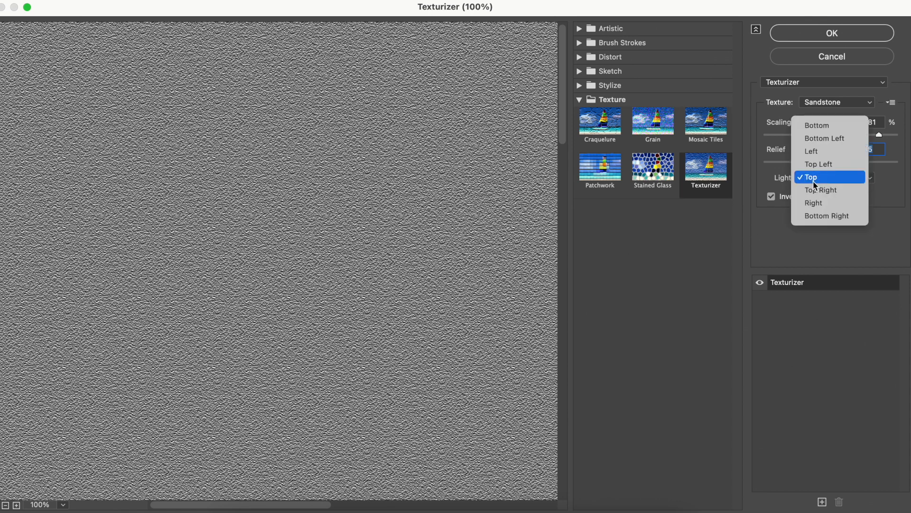
left_click(840, 164)
left_click(771, 196)
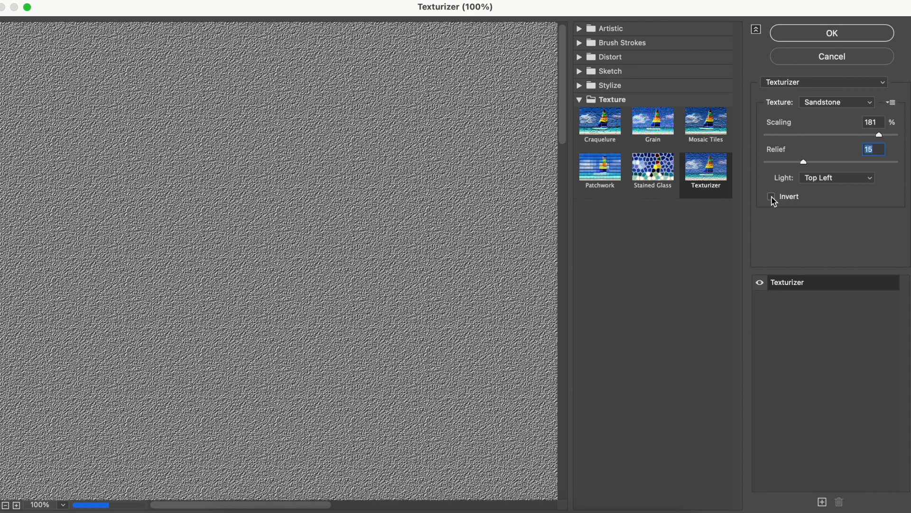
left_click(828, 181)
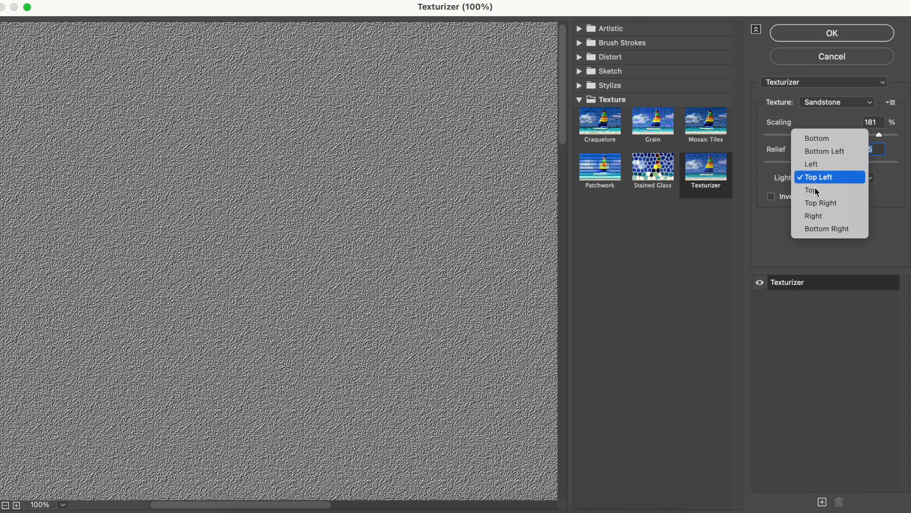
left_click(828, 203)
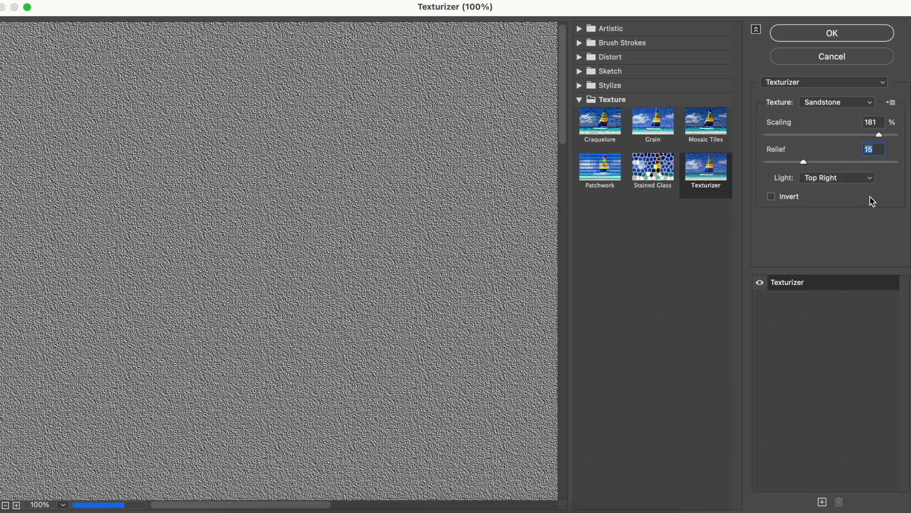
left_click(845, 177)
left_click(833, 150)
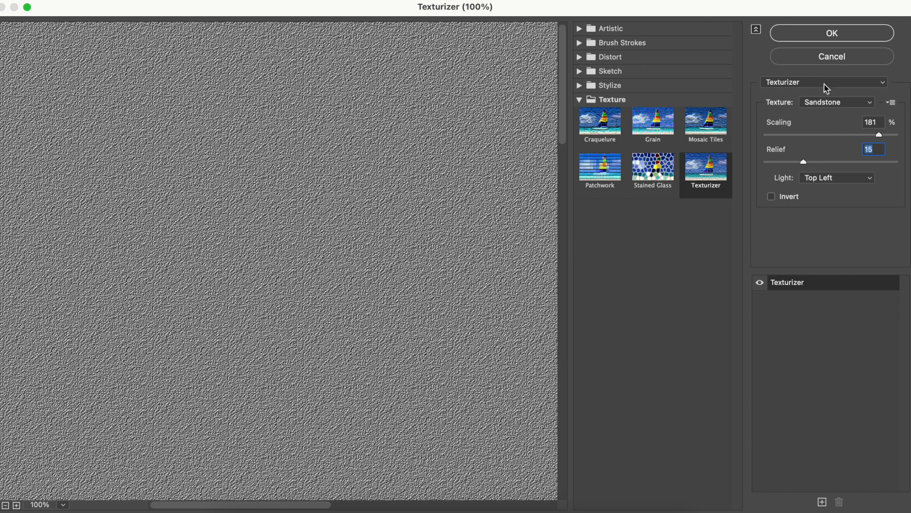
left_click(831, 34)
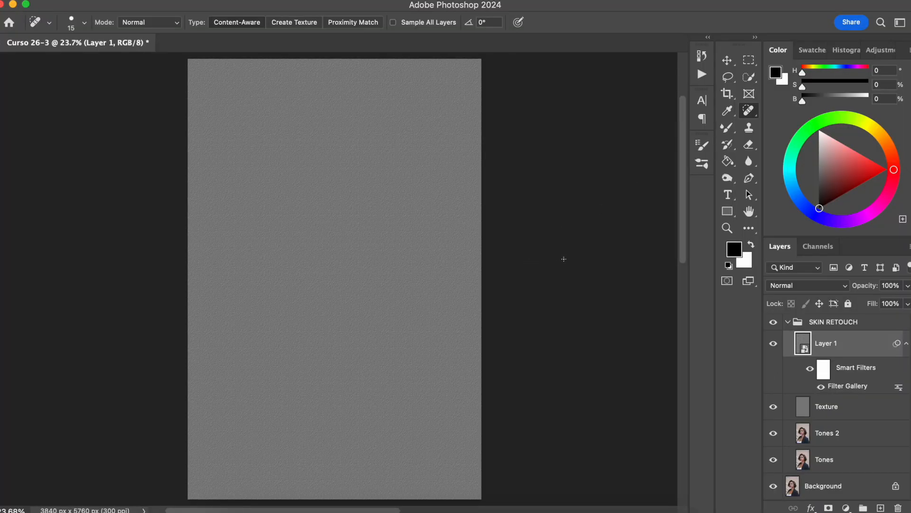
Add a layer mask to the textured gray layer and invert it to black.
left_click(830, 507)
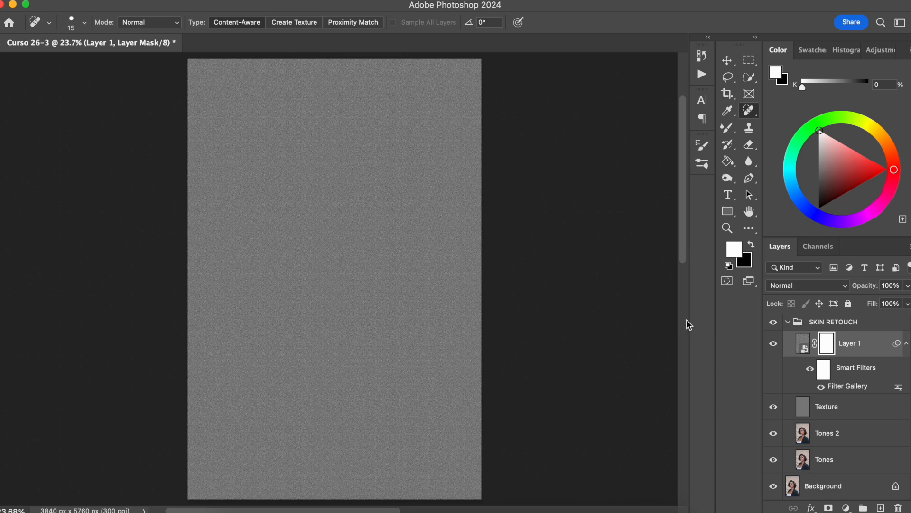
key("super+i")
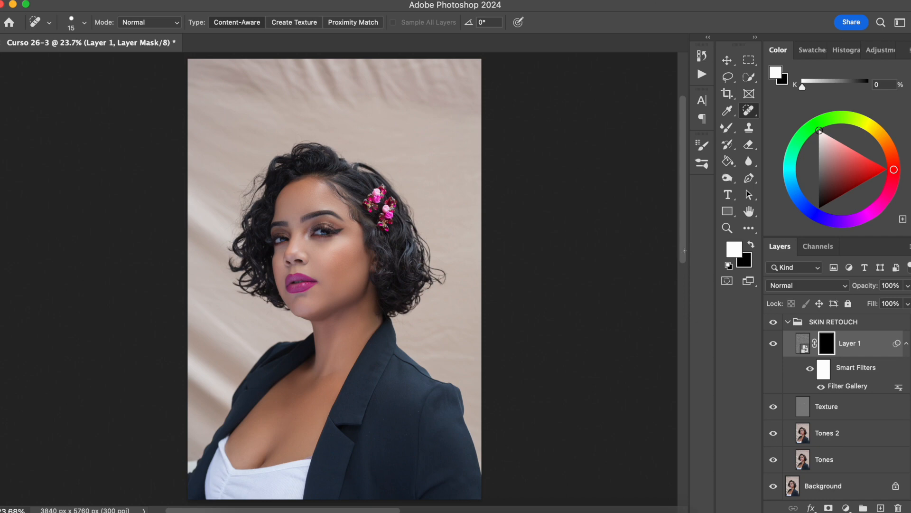
Set the textured gray layer's blend mode to Soft Light.
left_click(801, 287)
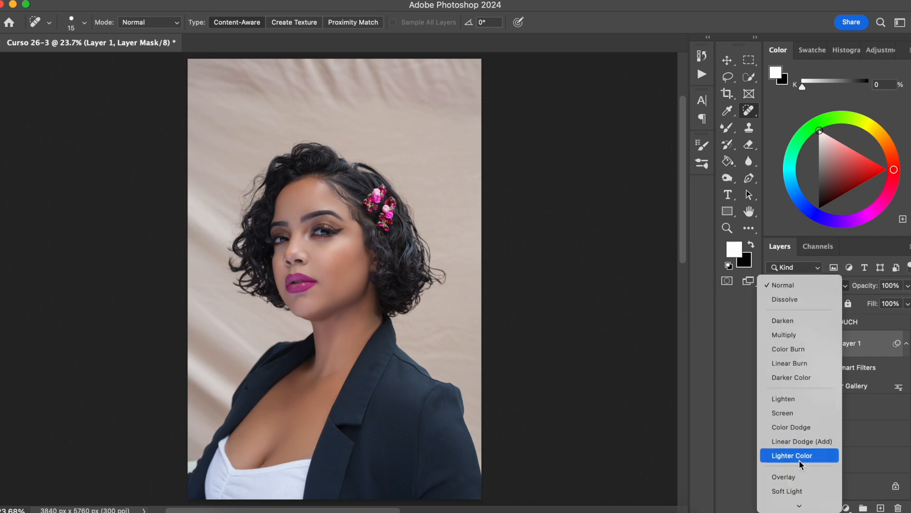
left_click(799, 490)
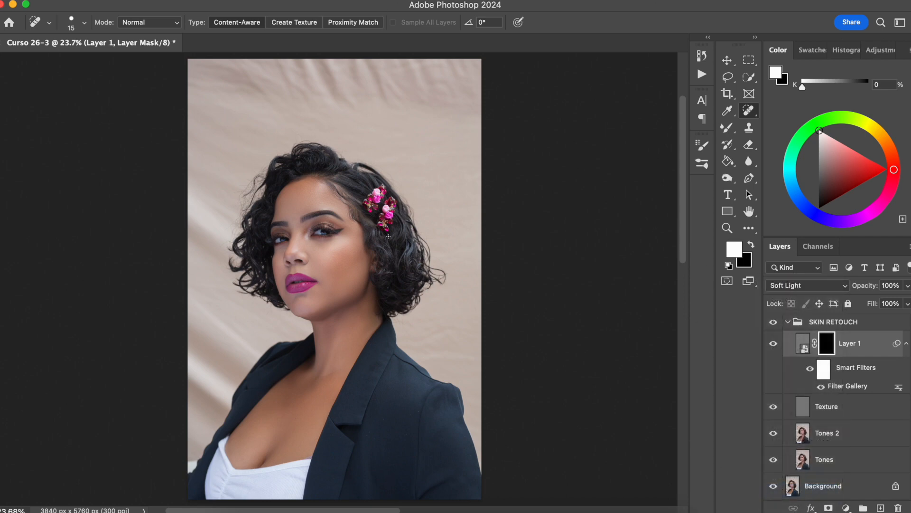
Paint white on the textured layer's mask over the lower cheek with a soft 300 px brush.
key("super+plus")
key("super+plus")
key("super+plus")
key("super+plus")
key("super+plus")
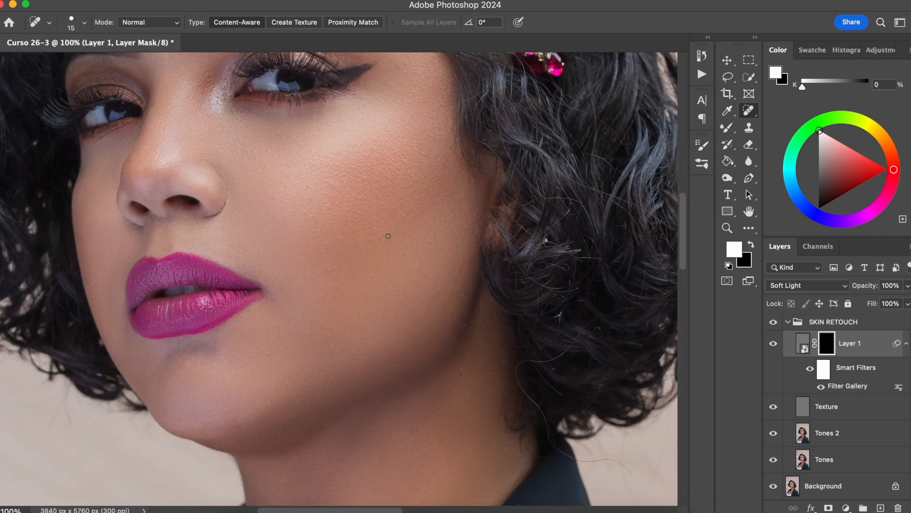
left_click_drag(288, 298, 375, 399)
left_click(727, 127)
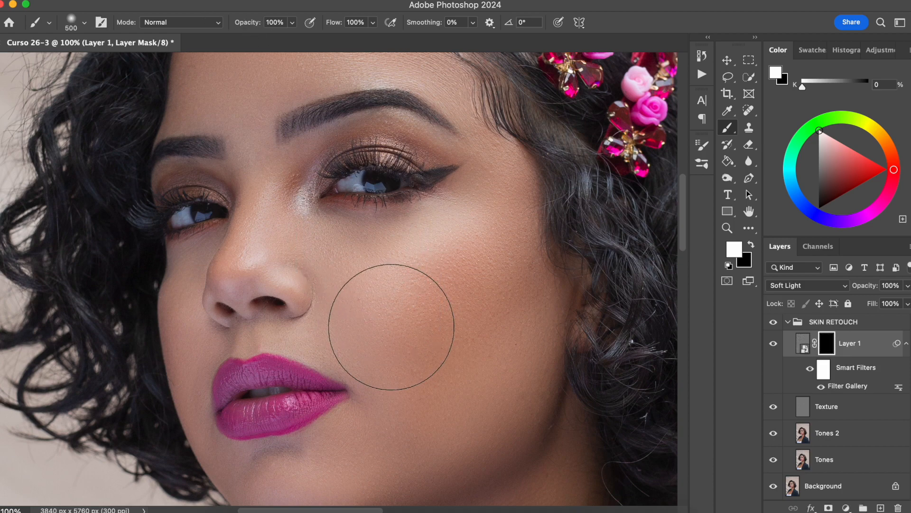
key("bracketleft")
key("bracketleft")
mouse_move(409, 381)
left_mouse_down()
mouse_move(513, 297)
mouse_move(473, 396)
mouse_move(455, 409)
mouse_move(510, 331)
mouse_move(434, 430)
mouse_move(446, 322)
mouse_move(209, 171)
left_mouse_up()
key("super+plus")
key("super+plus")
left_click_drag(337, 245, 223, 226)
key("super+minus")
mouse_move(383, 203)
left_mouse_down()
mouse_move(365, 224)
mouse_move(425, 196)
left_mouse_up()
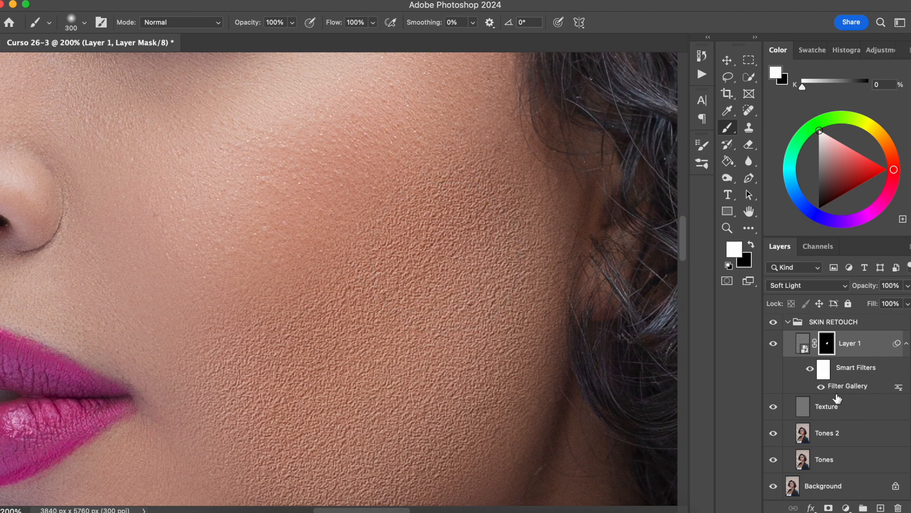
Lower the textured layer's opacity to 32%.
left_click_drag(869, 286, 838, 288)
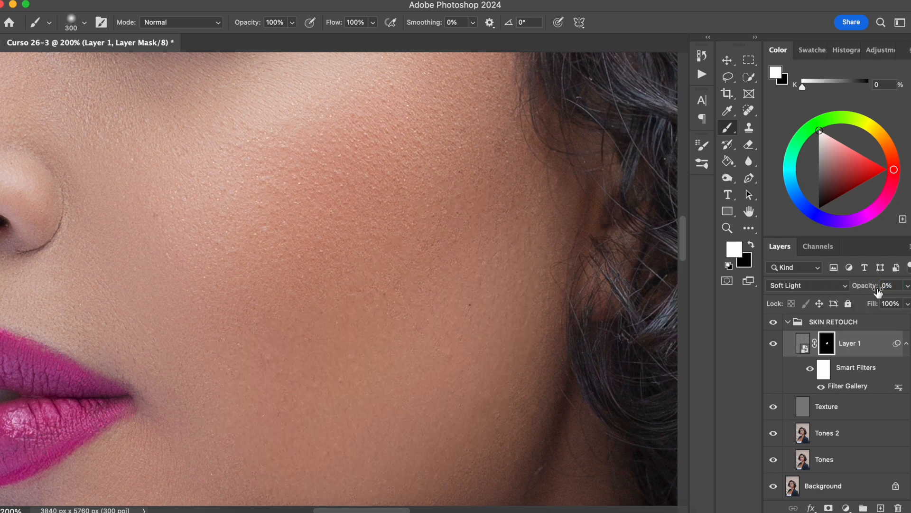
left_click_drag(857, 287, 870, 287)
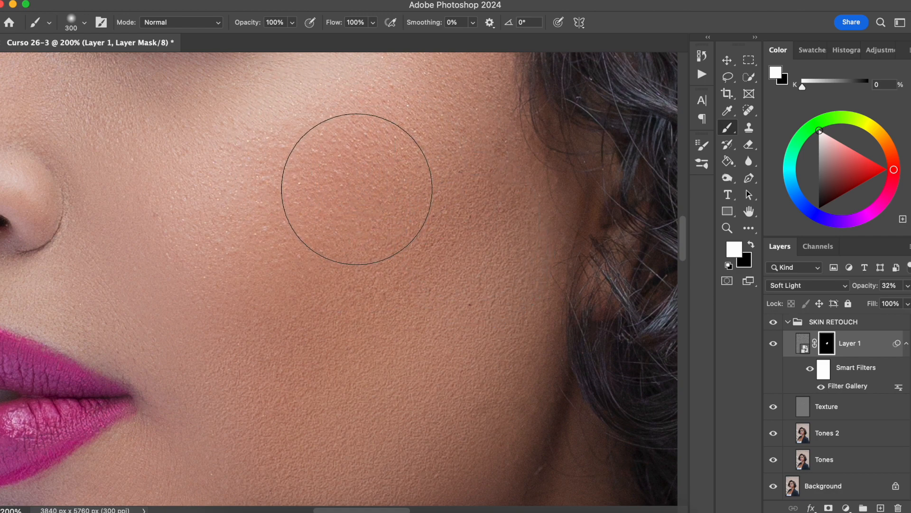
Reopen the layer's Filter Gallery smart filter, set the Texturizer's relief to 6 and scaling to 148%, and apply it.
double_click(847, 387)
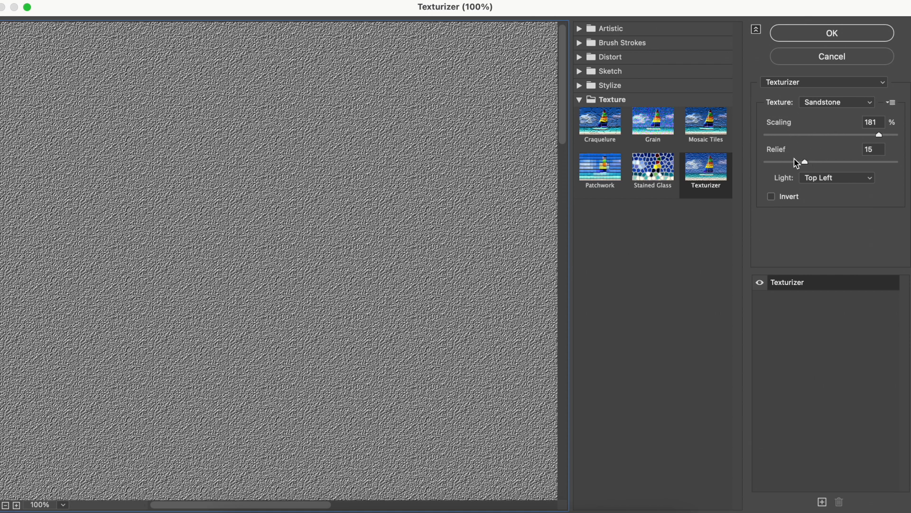
left_click_drag(807, 163, 780, 164)
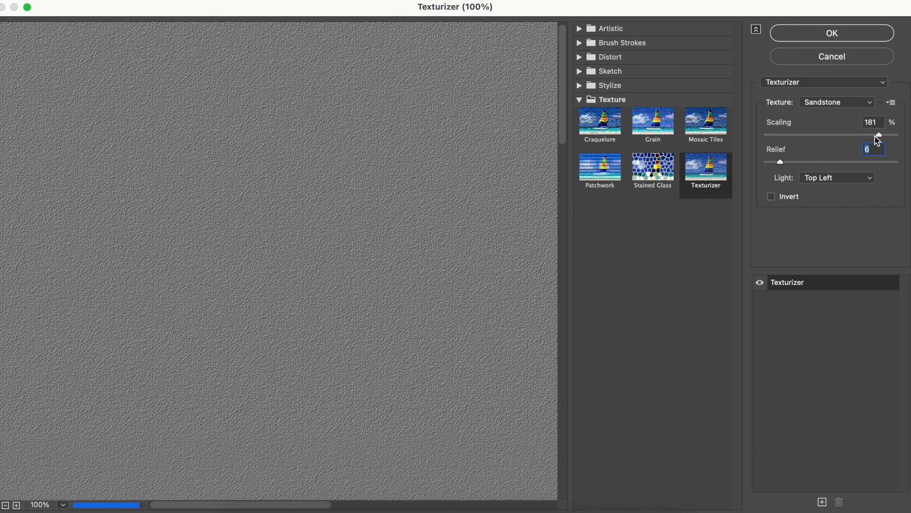
left_click_drag(882, 137, 850, 138)
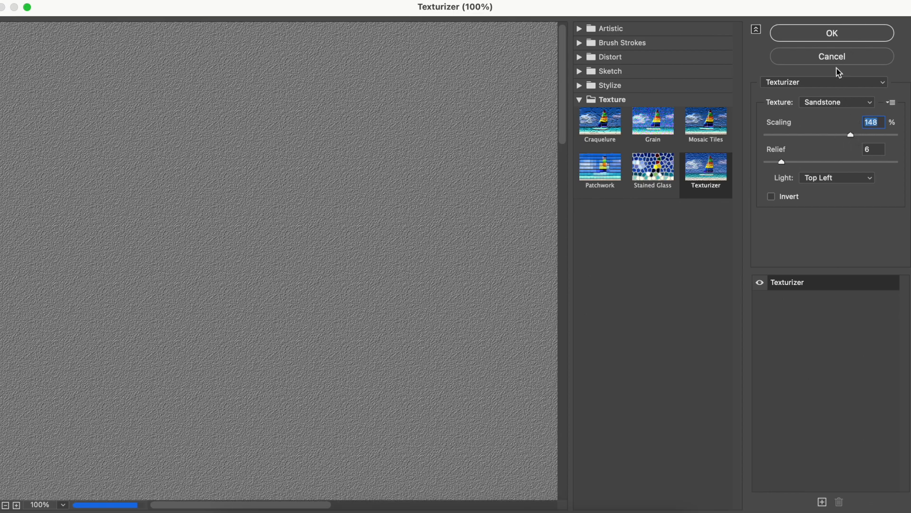
left_click(836, 33)
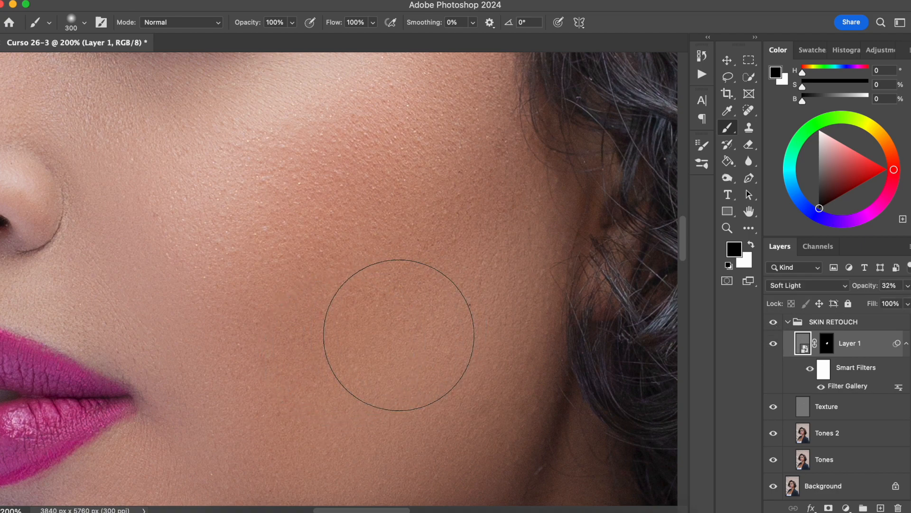
Raise the textured layer's opacity to 100% and compare the cheek with the layer hidden and shown.
mouse_move(863, 291)
left_mouse_down()
mouse_move(889, 289)
mouse_move(877, 290)
left_mouse_up()
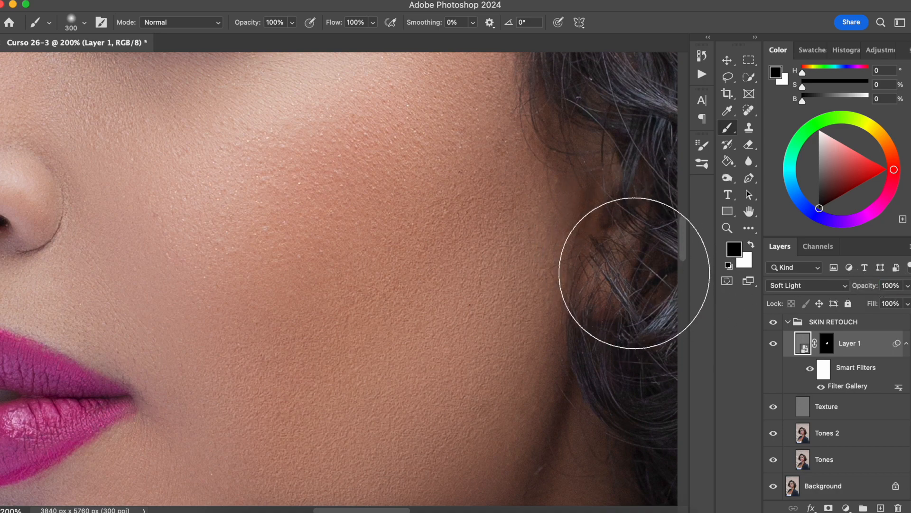
left_click(774, 343)
left_click(774, 342)
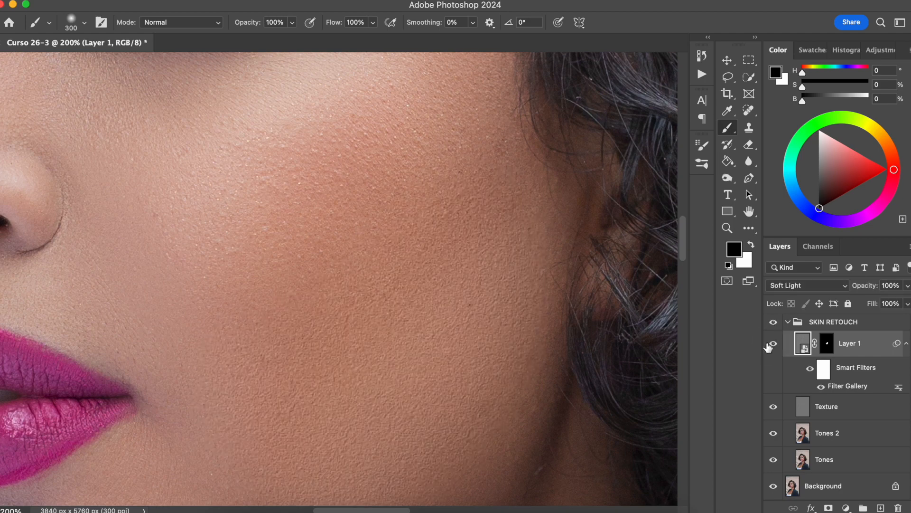
left_click(773, 343)
left_click(774, 343)
Paint white on the textured layer's mask over the centre of the forehead with a soft 175 px brush.
key("super+0")
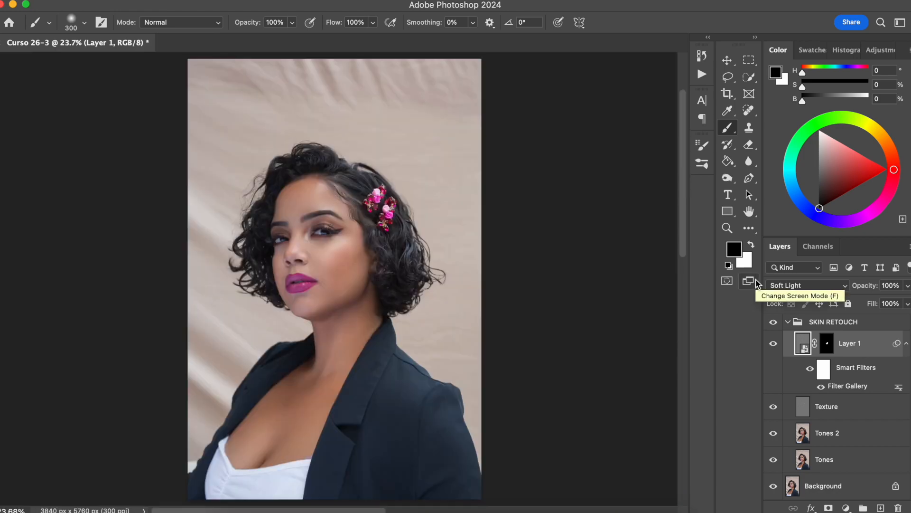
key("super+equal")
key("super+equal")
key("super+equal")
key("super+equal")
left_click_drag(345, 336, 355, 409)
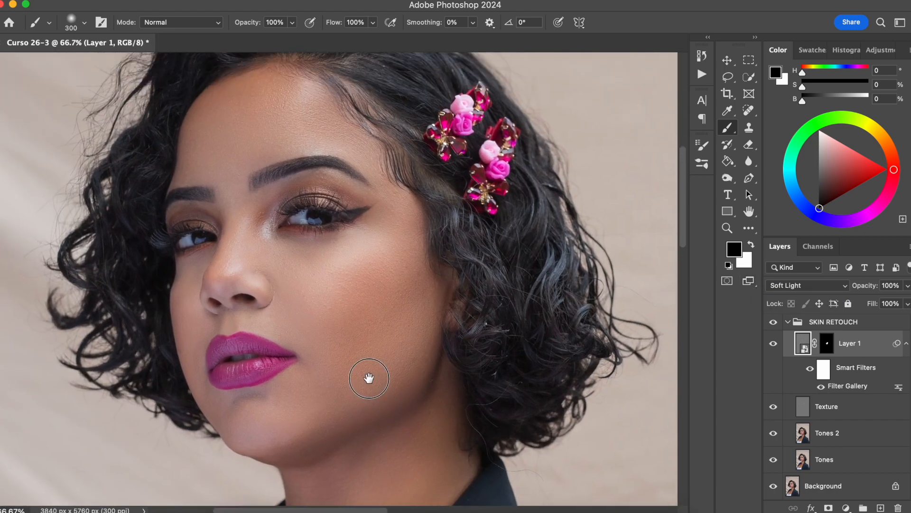
left_click(821, 345)
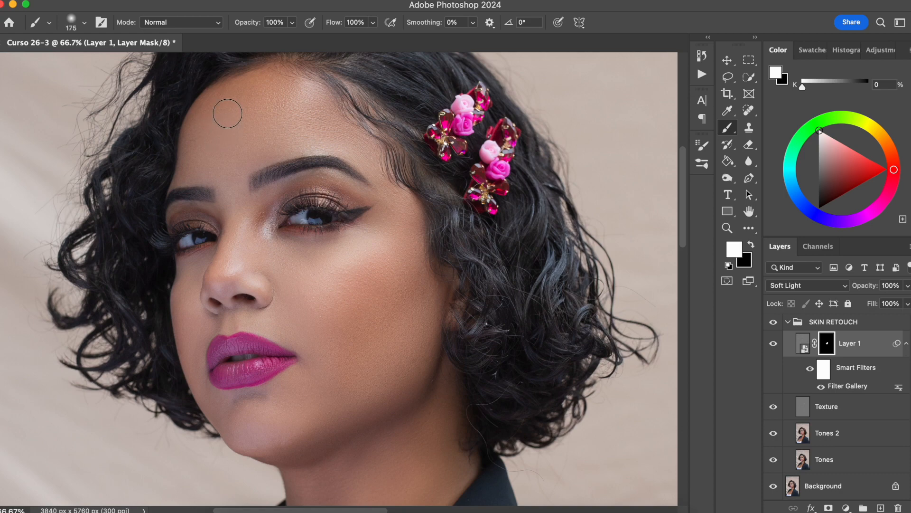
key("super+plus")
key("super+plus")
left_click_drag(214, 237, 291, 392)
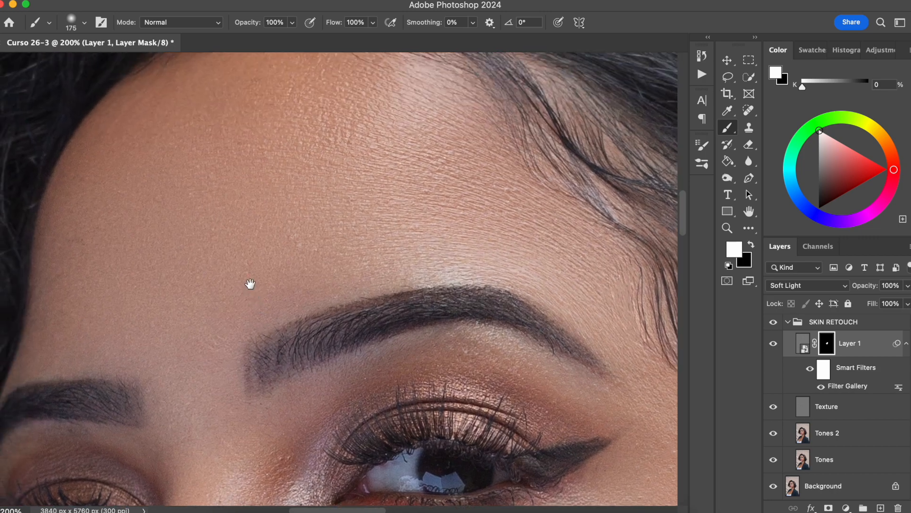
left_click_drag(249, 285, 269, 301)
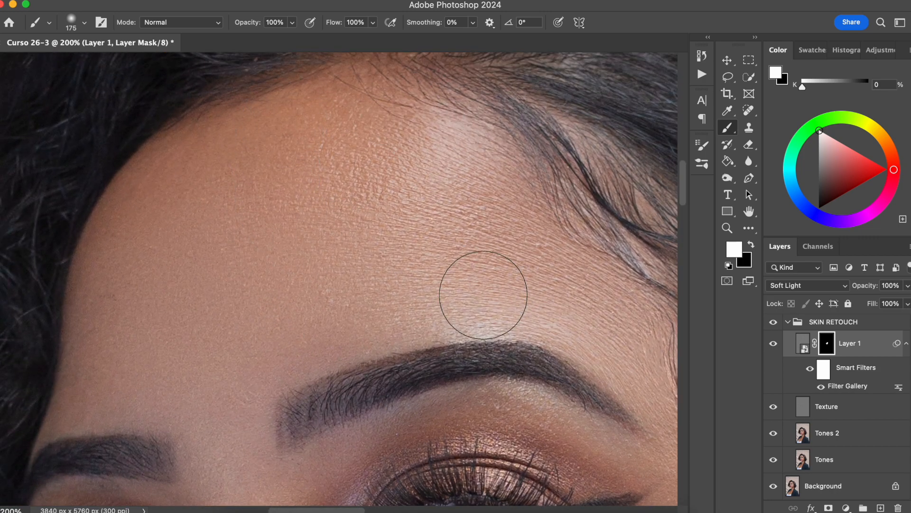
mouse_move(261, 273)
left_mouse_down()
mouse_move(303, 326)
mouse_move(292, 338)
mouse_move(221, 355)
mouse_move(217, 372)
mouse_move(144, 379)
mouse_move(118, 322)
left_mouse_up()
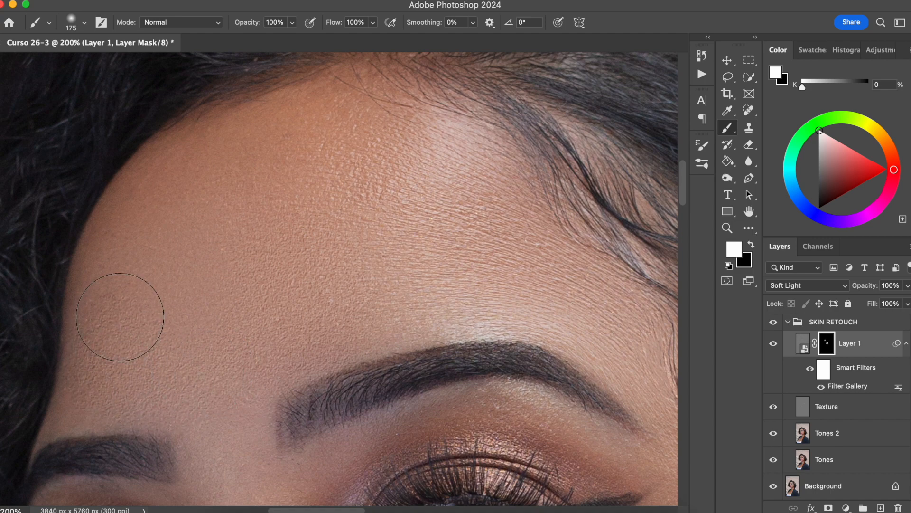
Extend the white mask painting out to the forehead's hairline, reducing the brush to 70 px for the edges.
key("bracketleft")
key("bracketleft")
key("bracketleft")
key("bracketleft")
key("bracketright")
key("bracketright")
key("bracketleft")
key("bracketleft")
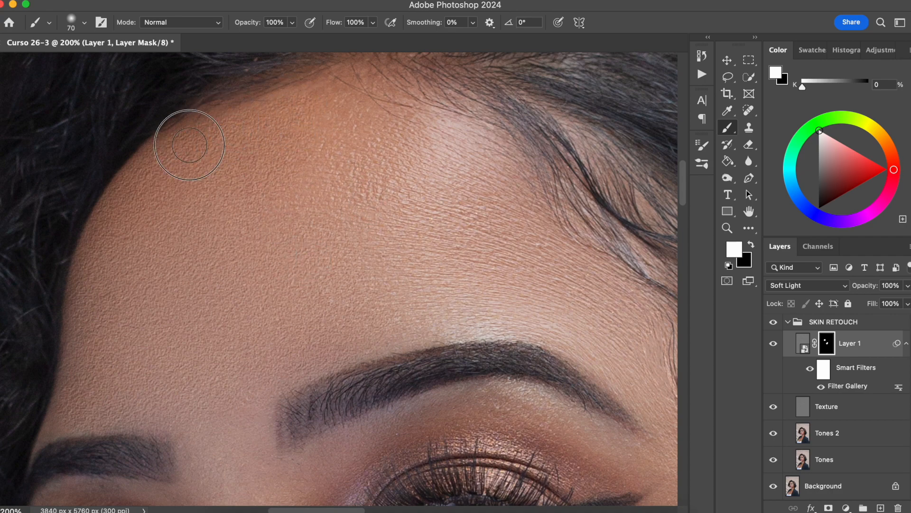
Reopen the Filter Gallery smart filter, increase the Texturizer's scaling slightly, and apply it.
double_click(850, 386)
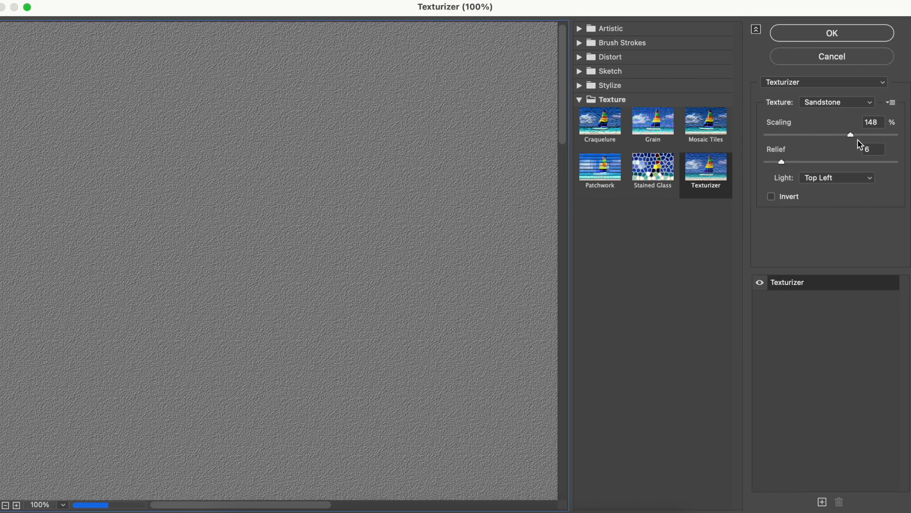
left_click_drag(853, 139, 868, 138)
left_click(847, 30)
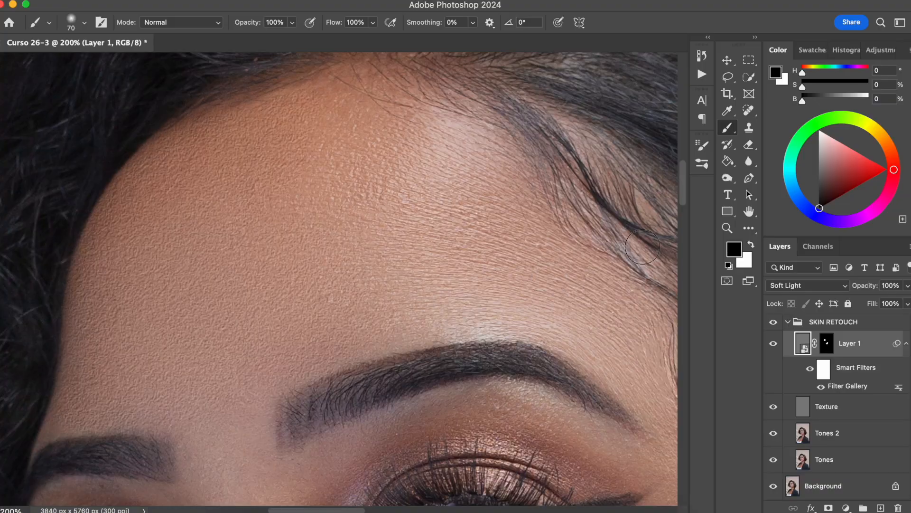
Compare the forehead with the textured layer hidden and shown, and inspect the texture across the face.
left_click(773, 344)
left_click(773, 344)
mouse_move(400, 280)
left_mouse_down()
mouse_move(499, 201)
mouse_move(368, 287)
mouse_move(378, 152)
left_mouse_up()
left_click_drag(398, 432, 395, 268)
left_click_drag(574, 316, 483, 179)
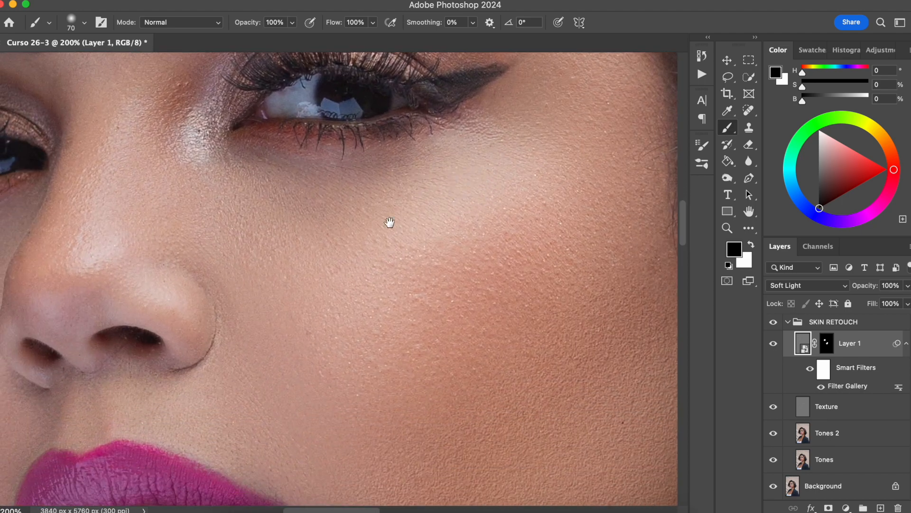
key("super+minus")
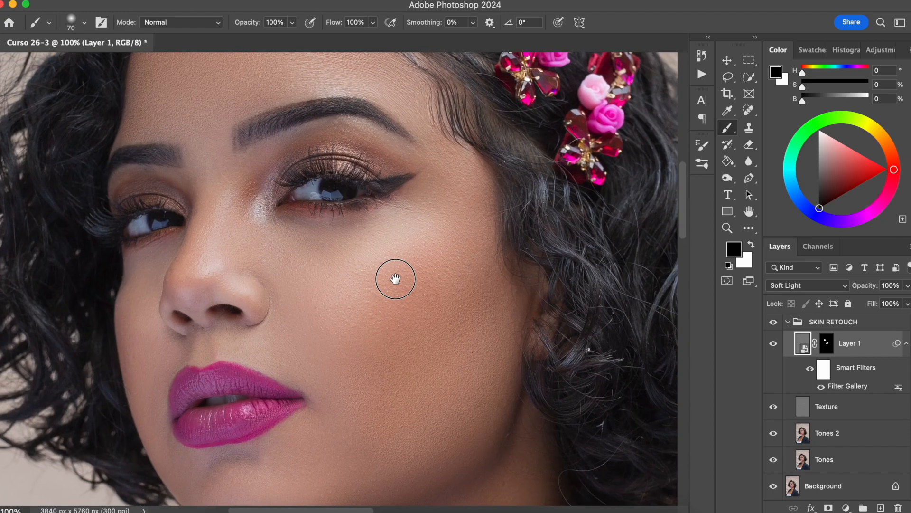
key("bracketright")
key("bracketright")
key("bracketright")
key("bracketright")
key("super+shift+alt+n")
left_click_drag(344, 281, 427, 223)
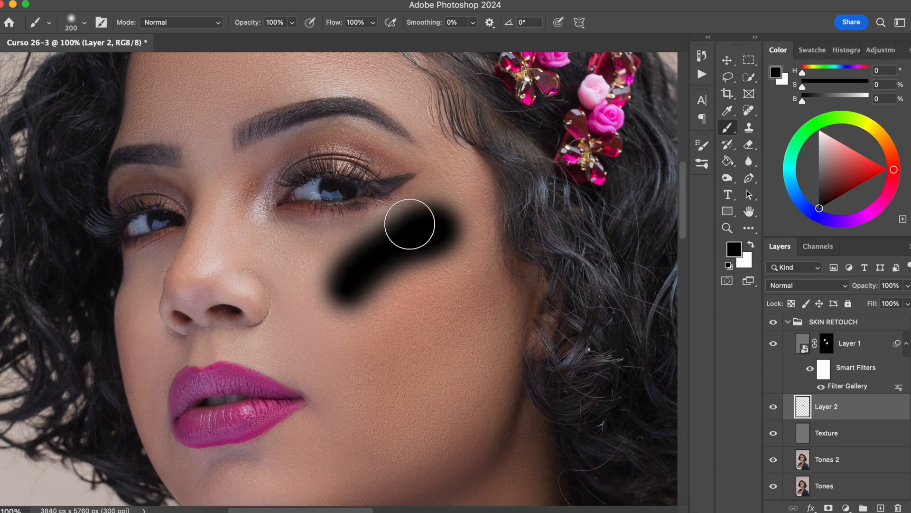
key("Delete")
Paint white on the textured layer's mask over the nose and upper cheek, varying the soft brush from 100 to 400 px.
left_click(826, 347)
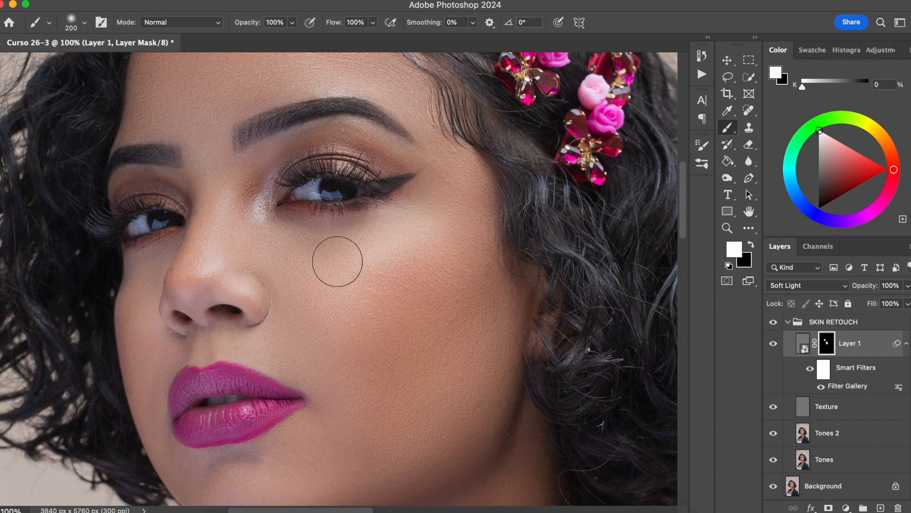
key("bracketleft")
key("bracketleft")
key("bracketleft")
key("bracketleft")
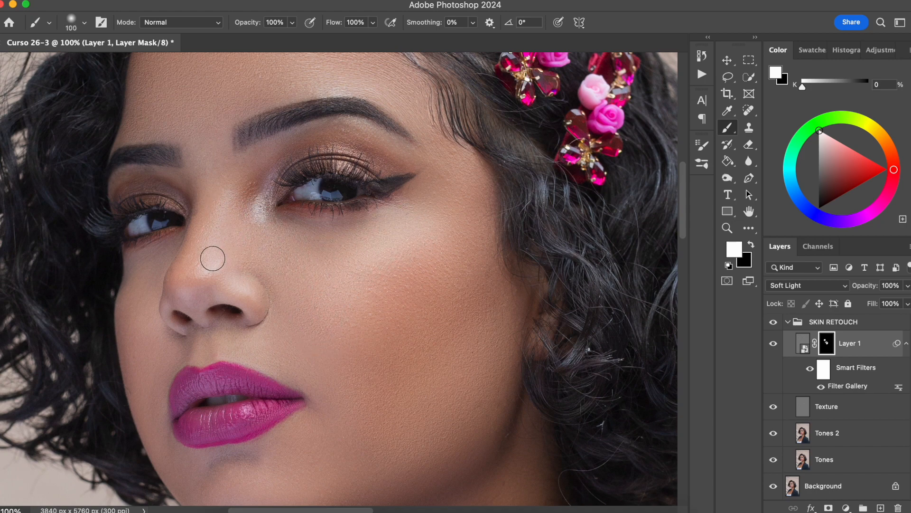
key("bracketright")
key("bracketright")
key("bracketright")
key("bracketright")
key("bracketright")
key("bracketright")
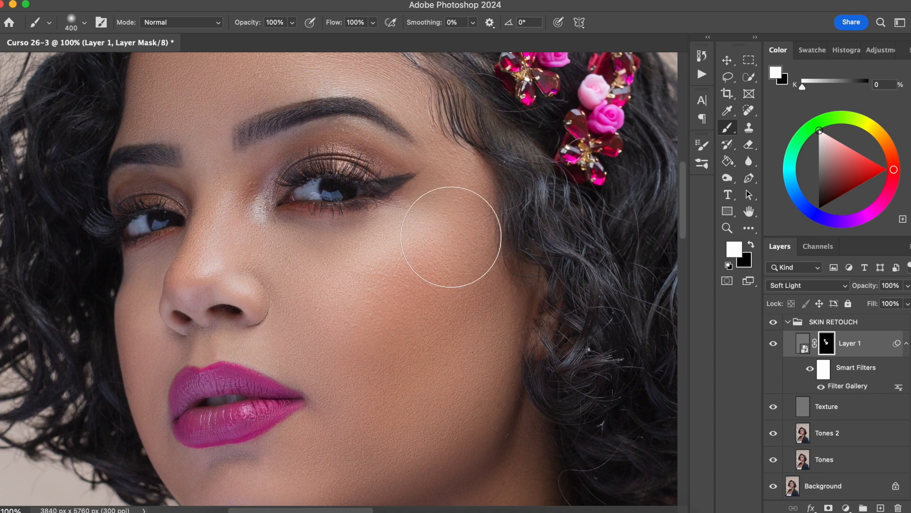
scroll(408, 294, "left", 3)
scroll(408, 294, "down", 2)
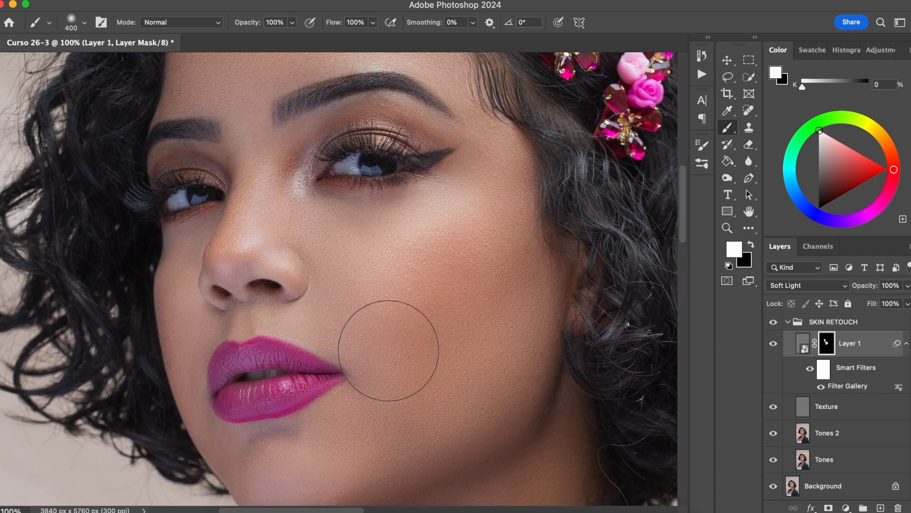
Try different opacities for the textured layer and set it to 28%.
left_click_drag(872, 285, 725, 292)
mouse_move(866, 288)
left_mouse_down()
mouse_move(836, 291)
mouse_move(874, 290)
left_mouse_up()
scroll(417, 315, "up", 5)
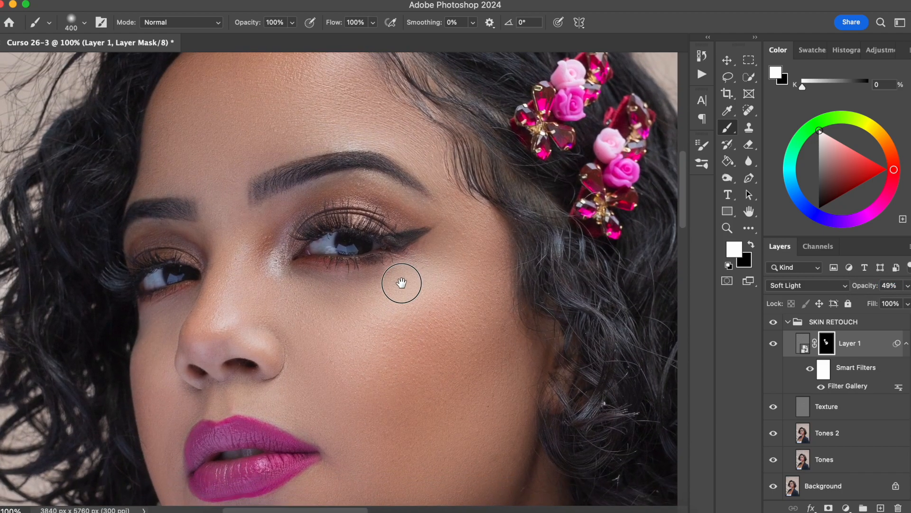
left_click_drag(877, 290, 866, 290)
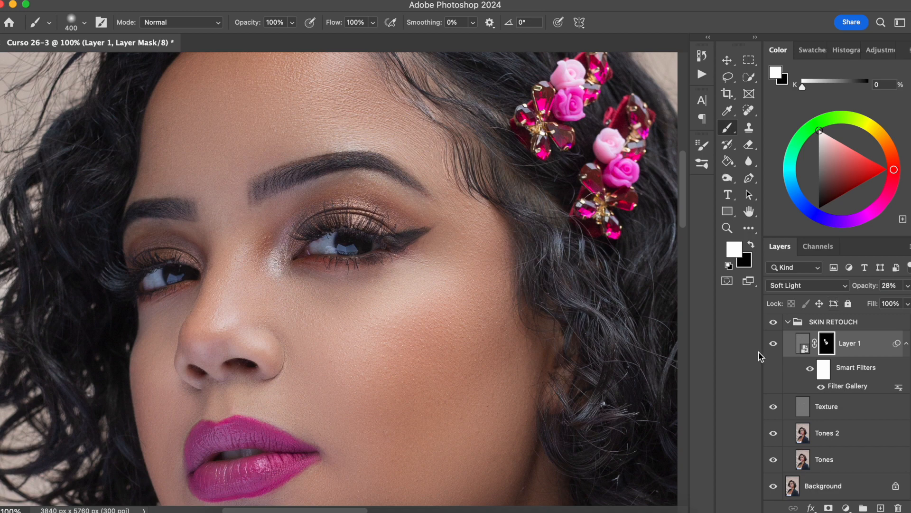
Compare the face and cheek close up with the textured layer hidden and shown.
left_click(774, 344)
left_click(774, 345)
left_click(773, 345)
left_click(774, 345)
left_click_drag(449, 389, 441, 340)
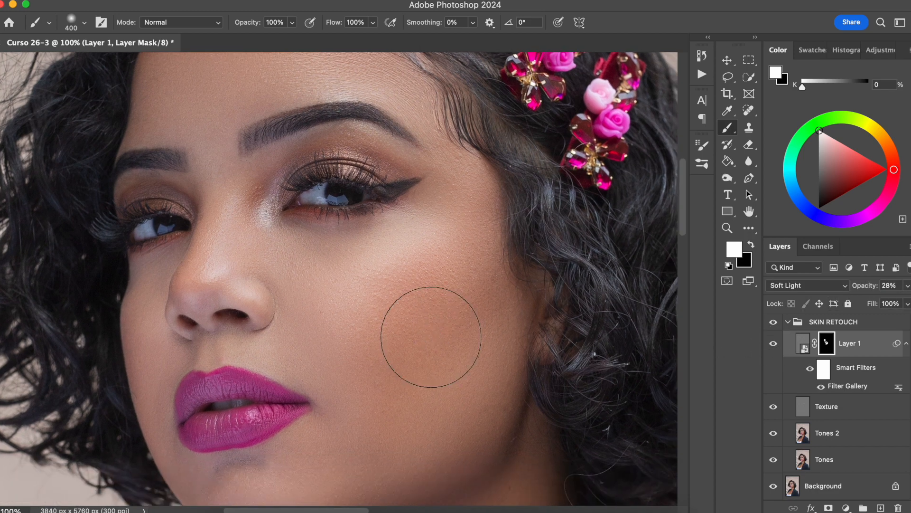
key("super+plus")
left_click_drag(587, 315, 483, 200)
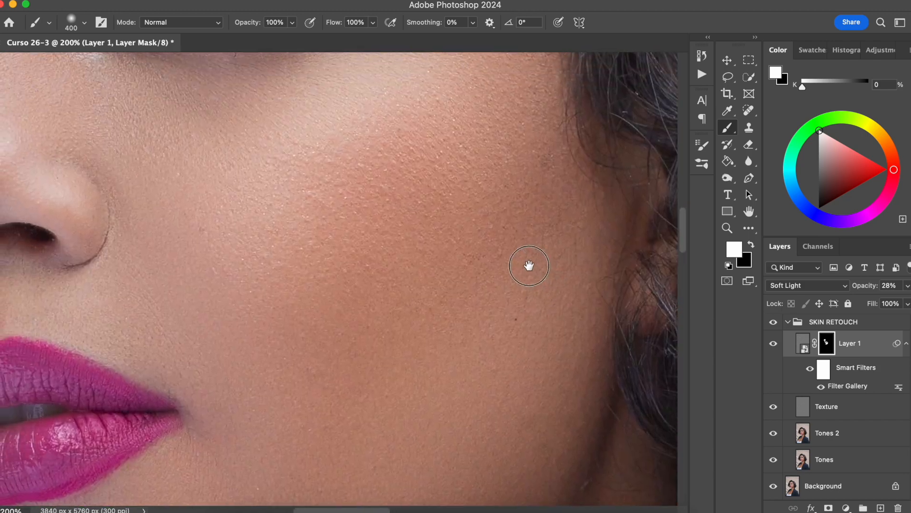
left_click(775, 346)
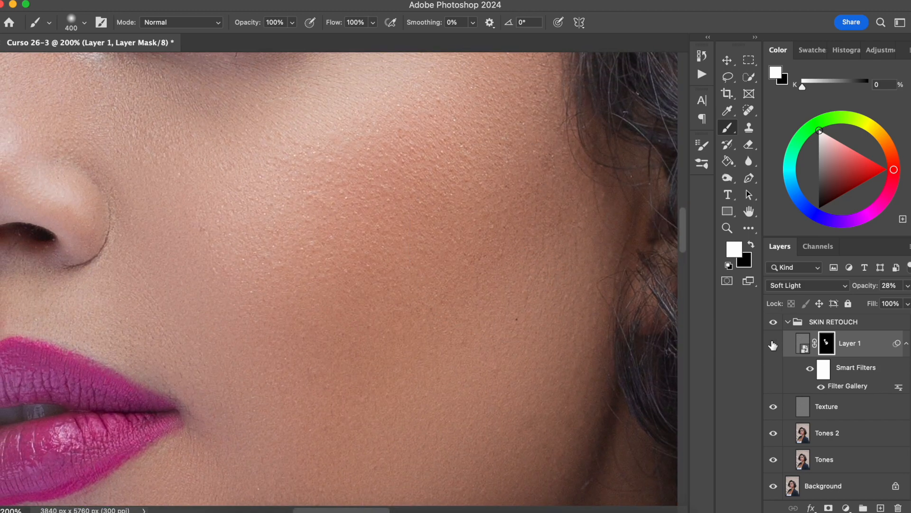
left_click(773, 349)
left_click(773, 351)
left_click(772, 351)
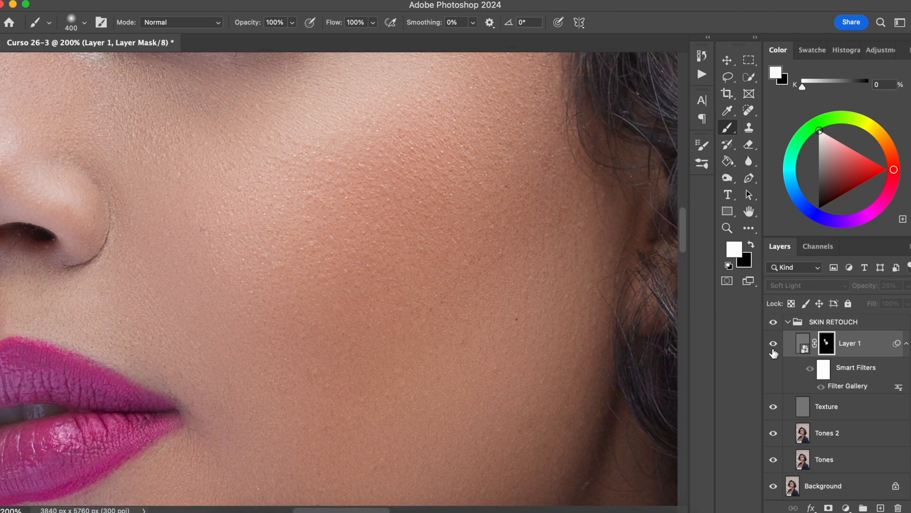
Set the textured layer's opacity to 44% and compare the skin with the layer hidden and shown.
left_click_drag(865, 290, 870, 291)
left_click(773, 346)
left_click(773, 349)
left_click(773, 345)
left_click(773, 344)
left_click_drag(383, 303, 464, 470)
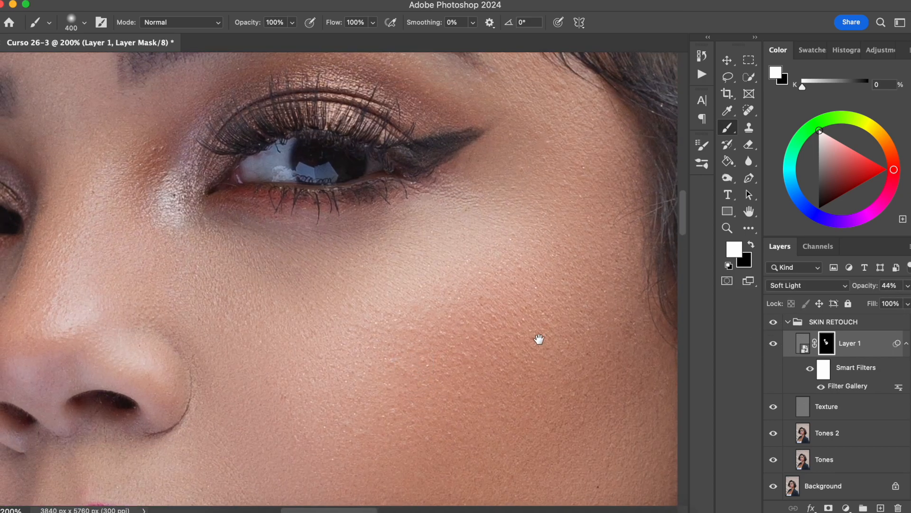
Compare the under-eye area and cheek close up with the textured layer hidden and shown.
left_click(774, 346)
left_click(774, 346)
left_click(773, 345)
left_click(774, 345)
left_click_drag(342, 345, 373, 270)
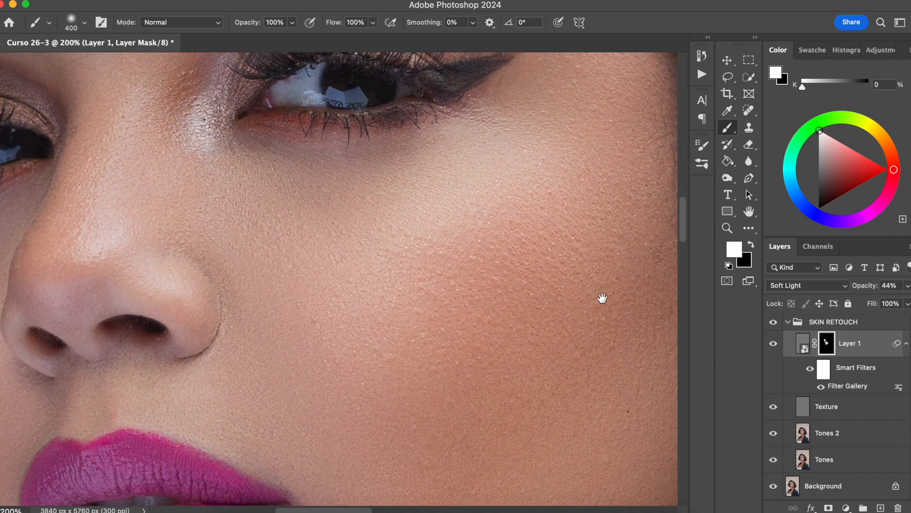
left_click(773, 345)
left_click(773, 345)
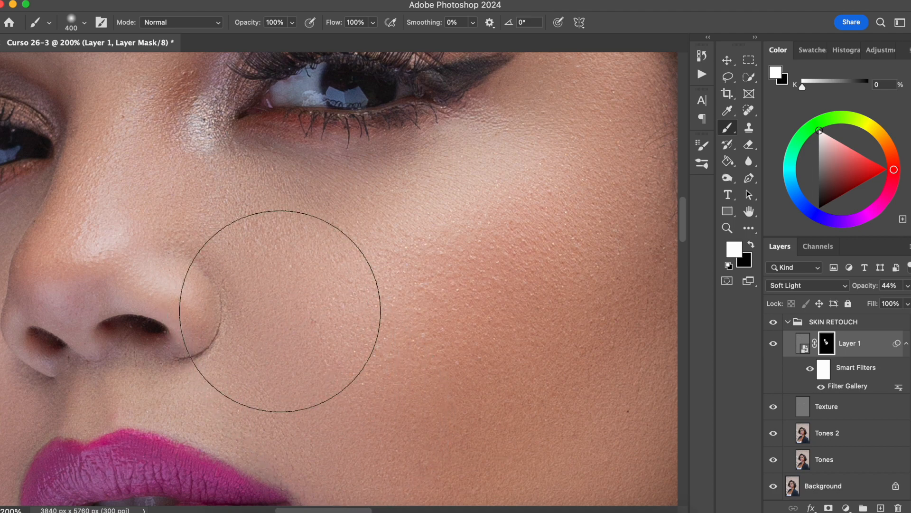
left_click(774, 346)
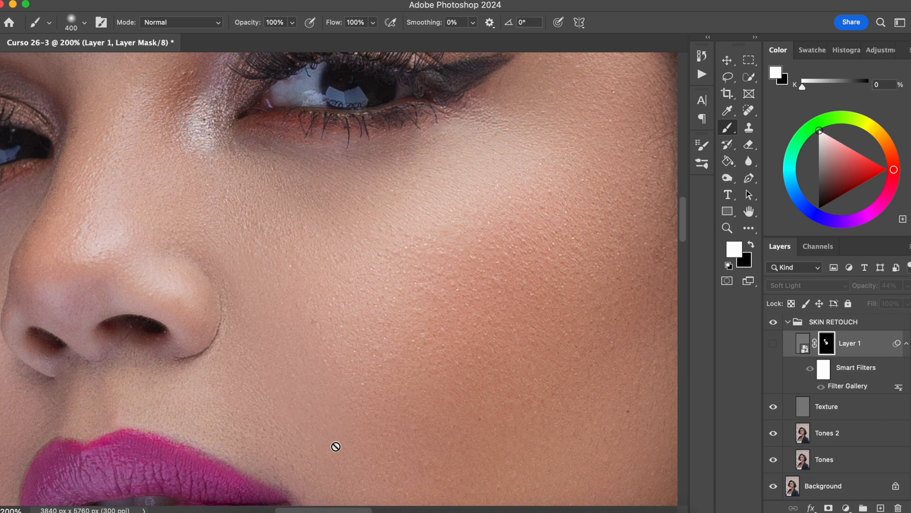
left_click(773, 345)
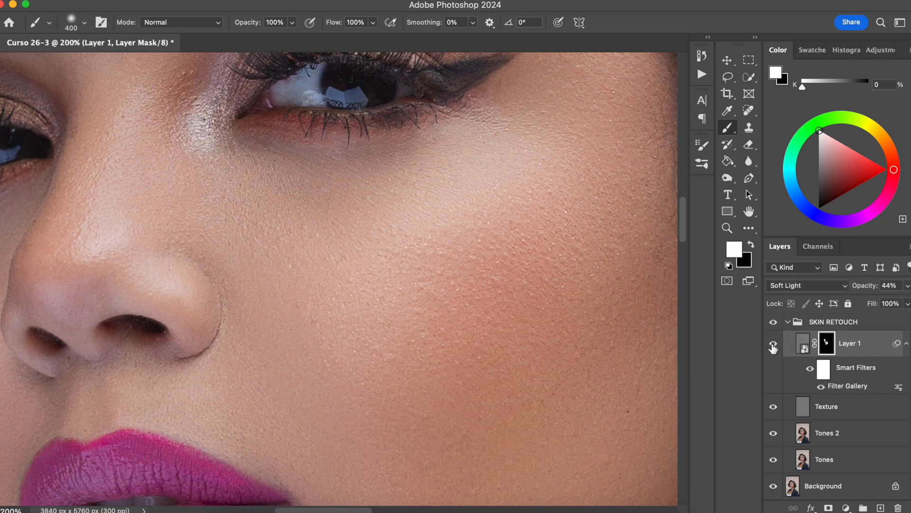
Examine the nose, eye area and forehead with the textured layer hidden and shown.
left_click_drag(255, 263, 313, 397)
left_click_drag(254, 271, 329, 247)
left_click(771, 343)
left_click(771, 346)
left_click(772, 344)
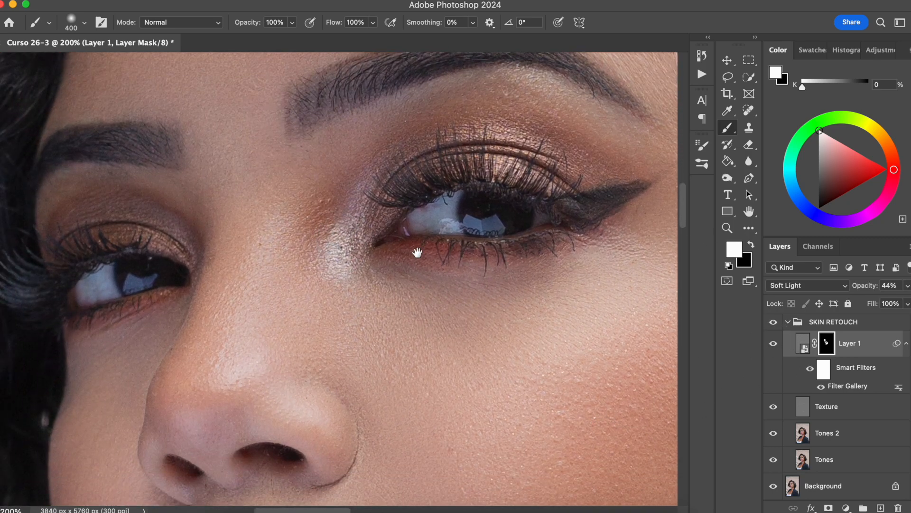
left_click_drag(417, 264, 419, 307)
left_click_drag(415, 253, 419, 272)
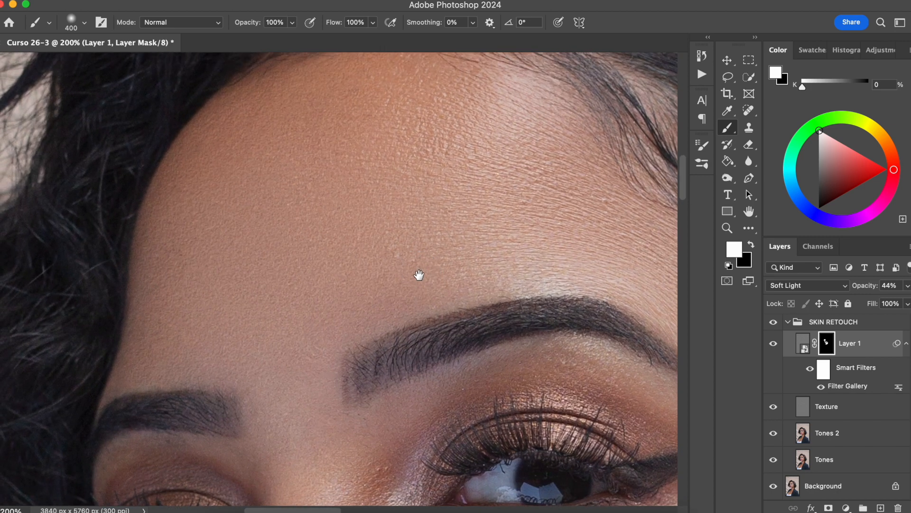
left_click(774, 345)
left_click(773, 343)
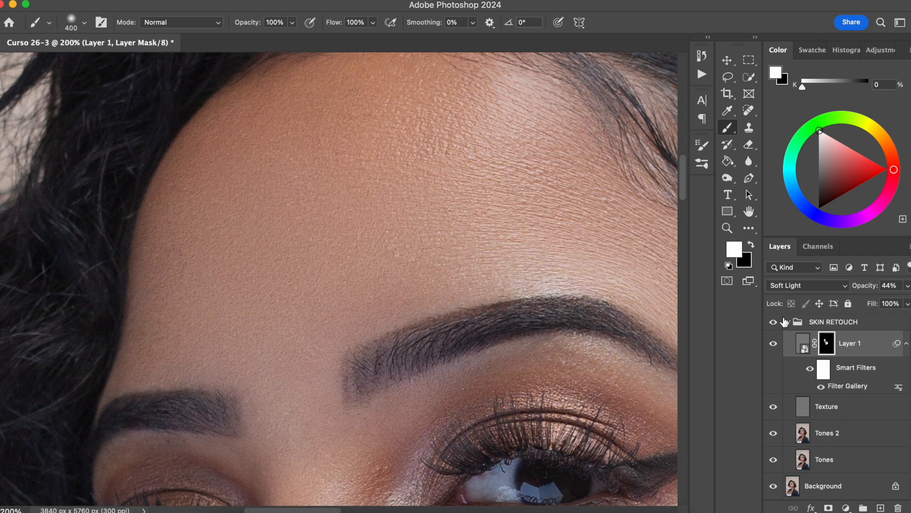
Paint white on the textured layer's mask over the chest, lowering the soft brush's opacity to 38%.
key("super+0")
key("super+equal")
key("super+equal")
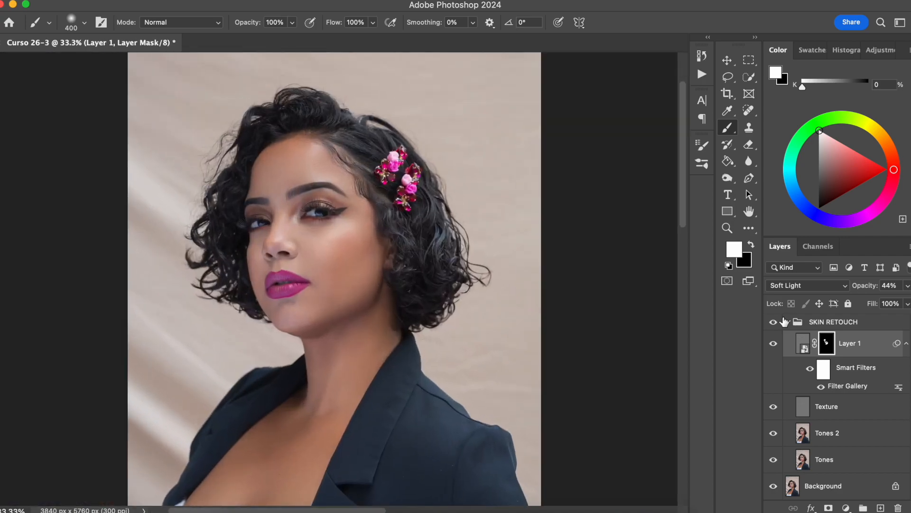
scroll(422, 358, "down", 3)
scroll(421, 358, "left", 2)
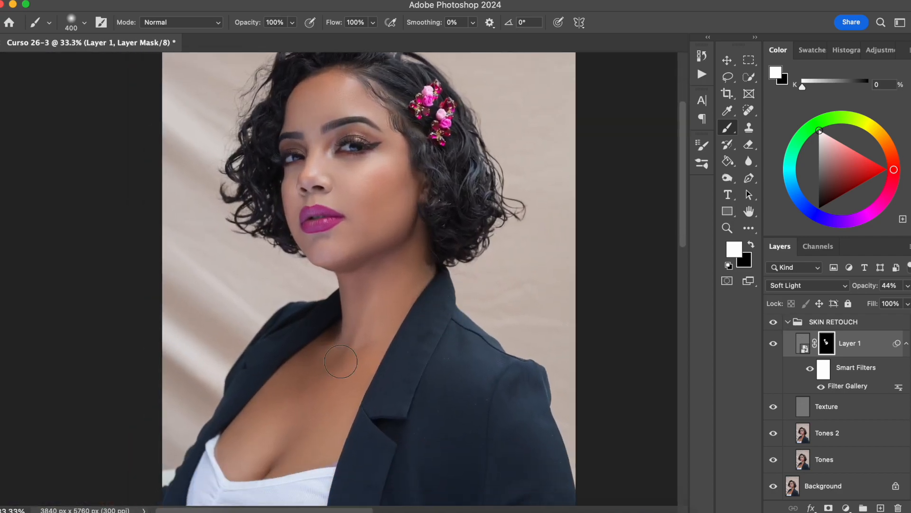
key("super+equal")
key("super+equal")
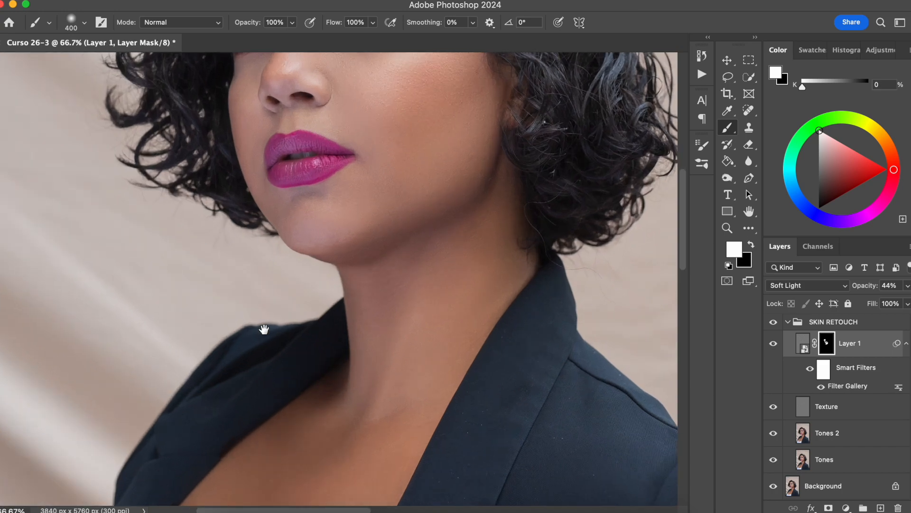
left_click_drag(274, 379, 306, 247)
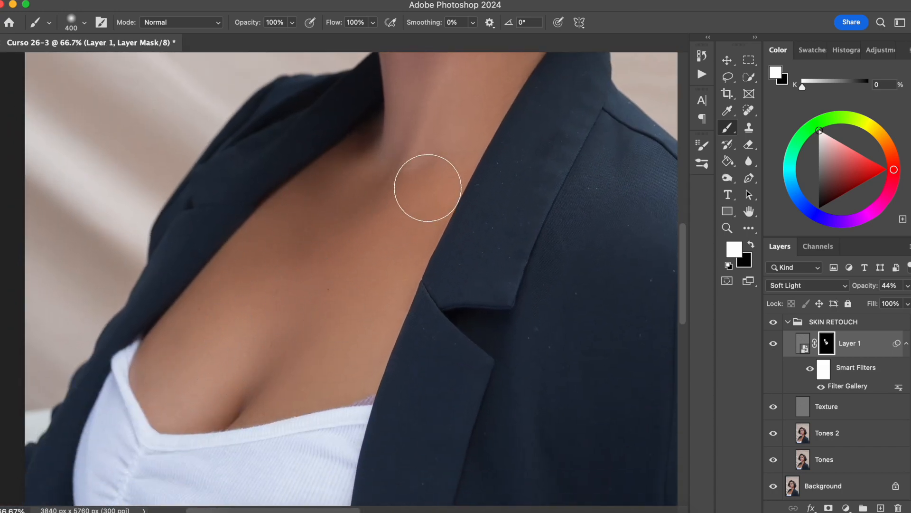
mouse_move(301, 362)
left_mouse_down()
mouse_move(189, 350)
mouse_move(177, 370)
left_mouse_up()
left_click_drag(260, 29, 241, 26)
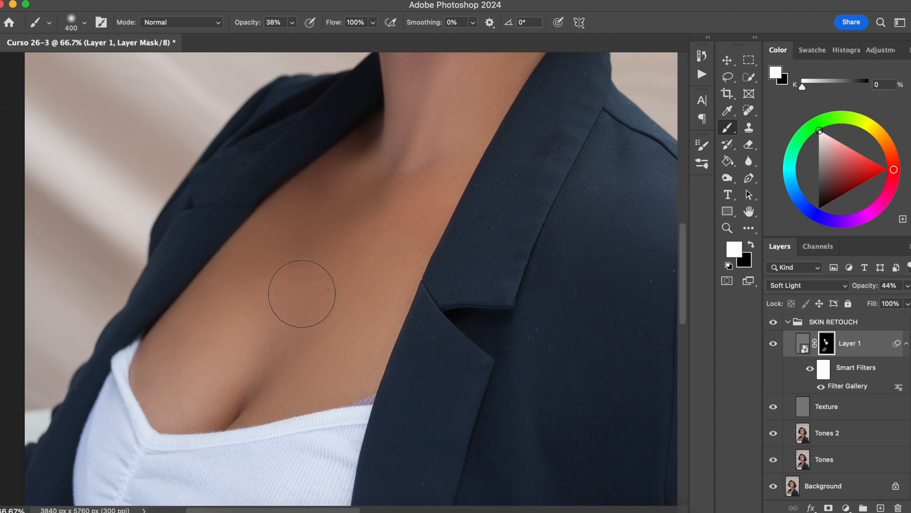
Extend the white mask painting over the neck with the soft brush reduced to 250 px at 38% opacity.
scroll(350, 271, "up", 5)
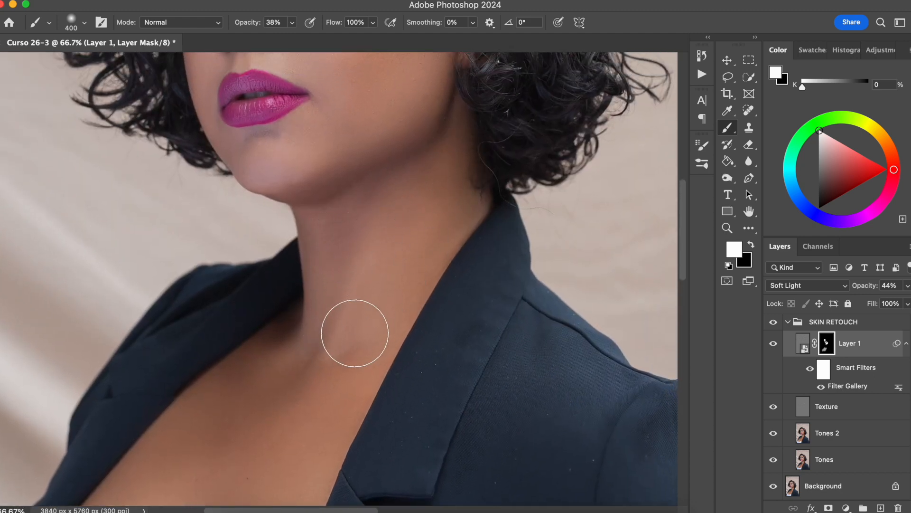
key("bracketleft")
key("bracketleft")
key("bracketleft")
key("bracketleft")
key("bracketright")
key("bracketright")
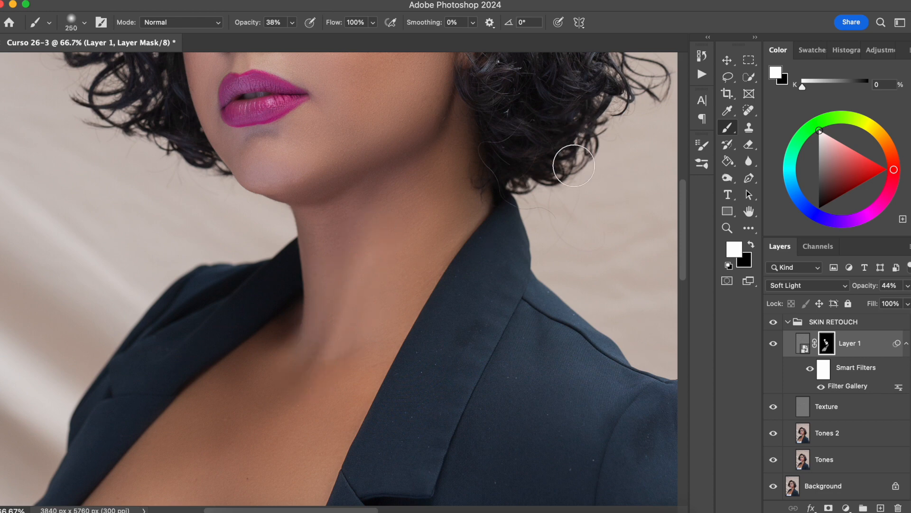
Compare the neck and chest with the textured layer hidden and shown.
left_click(773, 343)
left_click(774, 343)
scroll(513, 304, "down", 5)
scroll(512, 303, "left", 3)
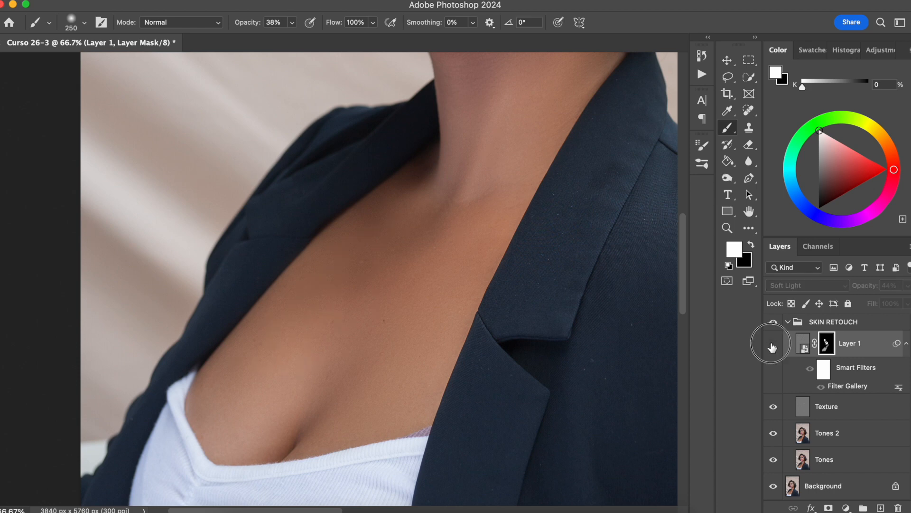
left_click_drag(507, 288, 400, 340)
Compare the whole portrait with the SKIN RETOUCH group hidden and shown.
key("super+0")
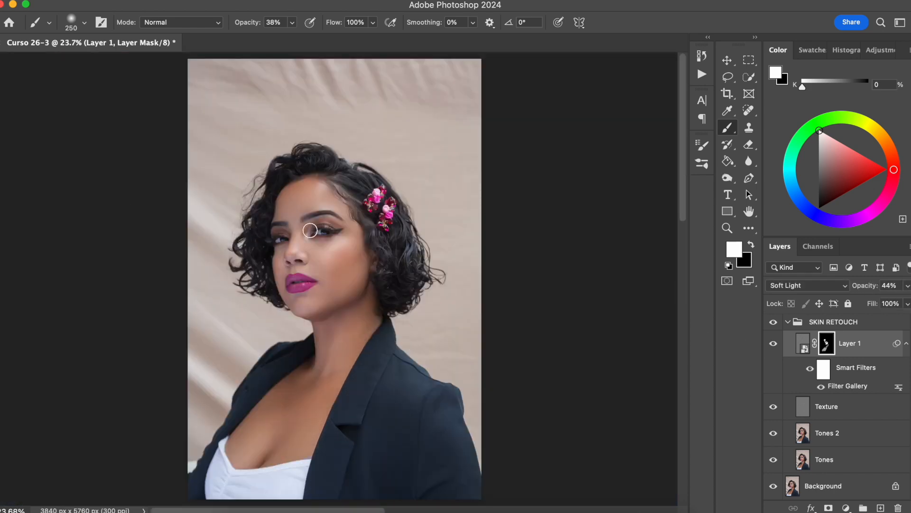
left_click(773, 323)
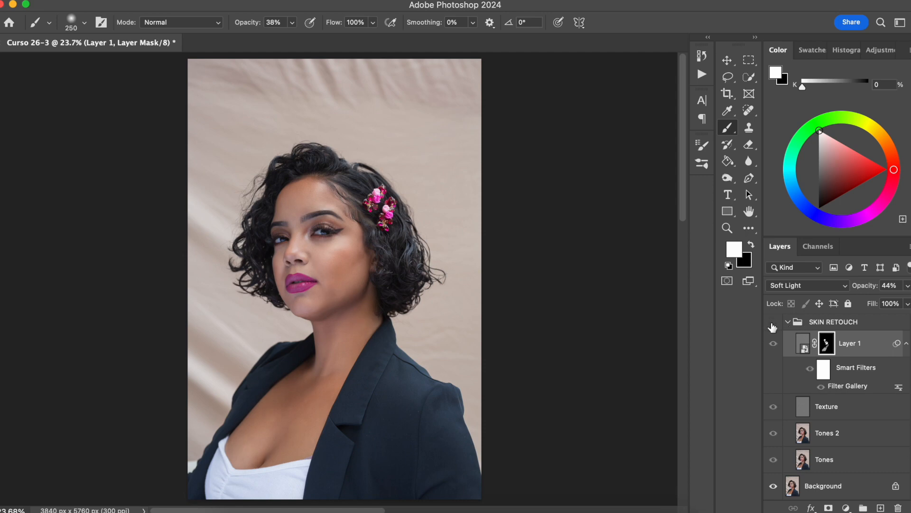
left_click(774, 324)
left_click(774, 323)
left_click(774, 322)
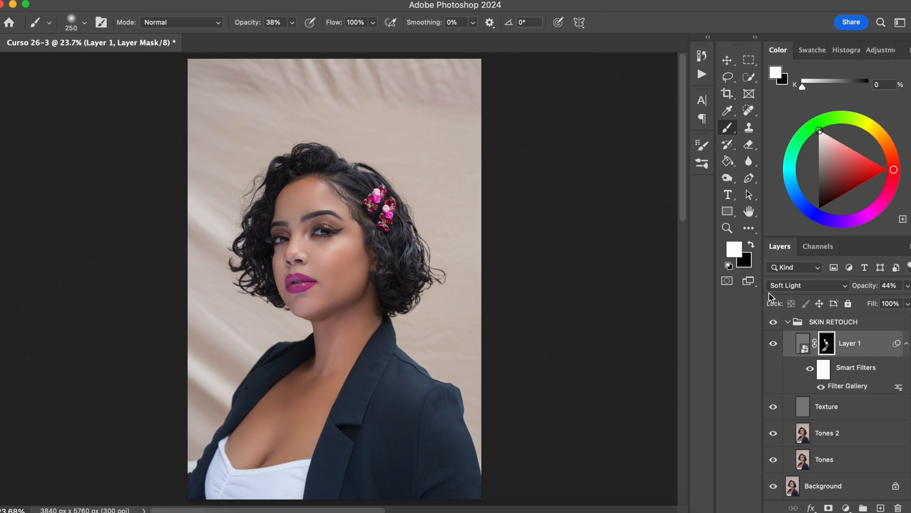